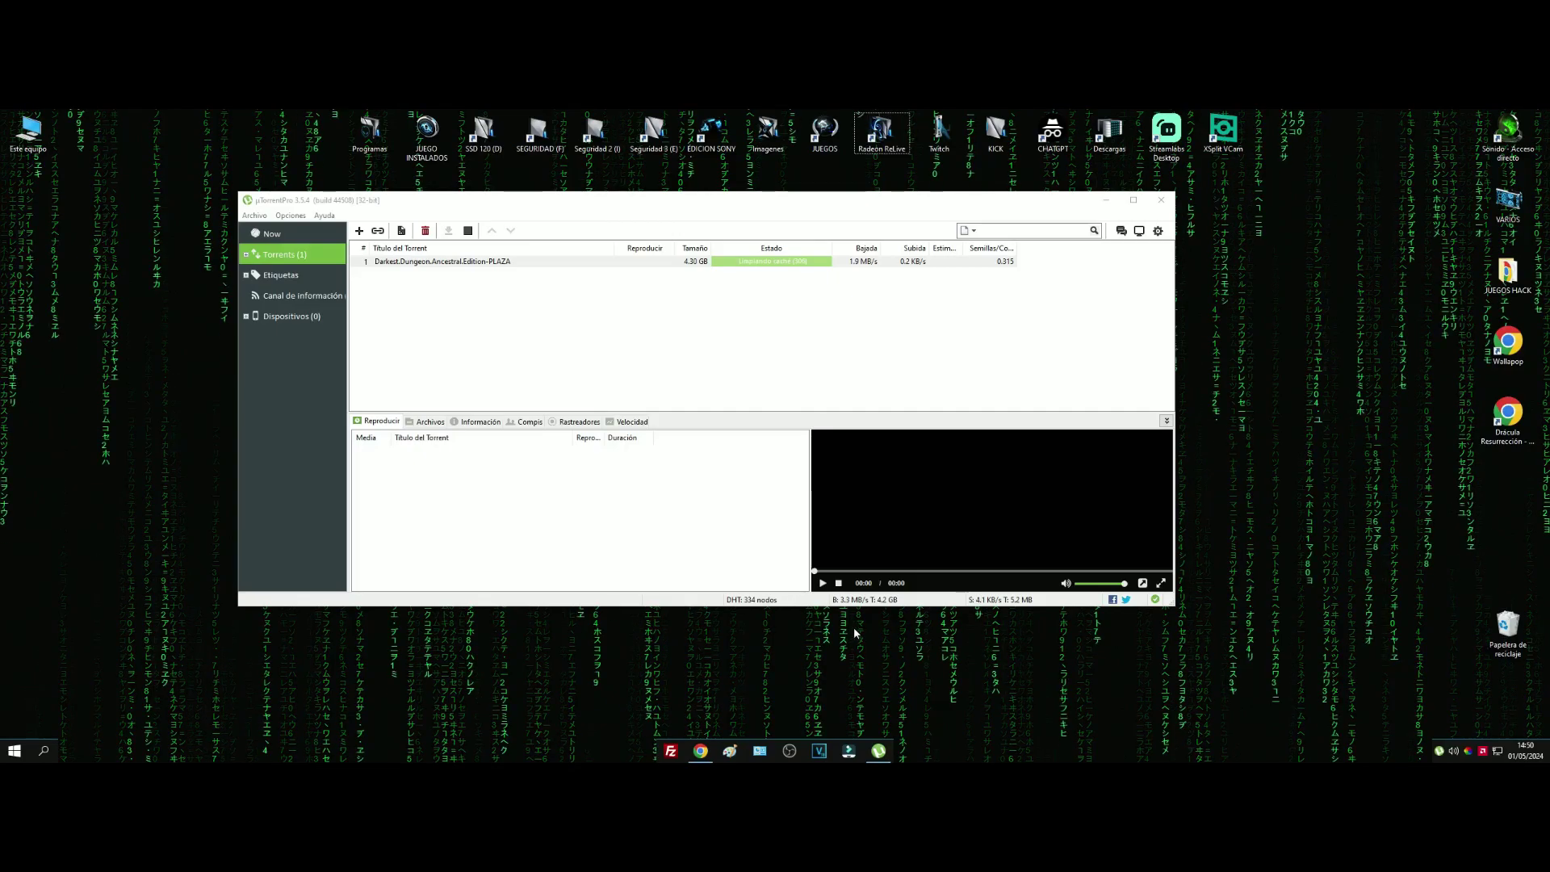
- Switch to Chrome and review the Darkest Dungeon Ancestral Edition video page, from its description down to the pinned comment
left_click(699, 752)
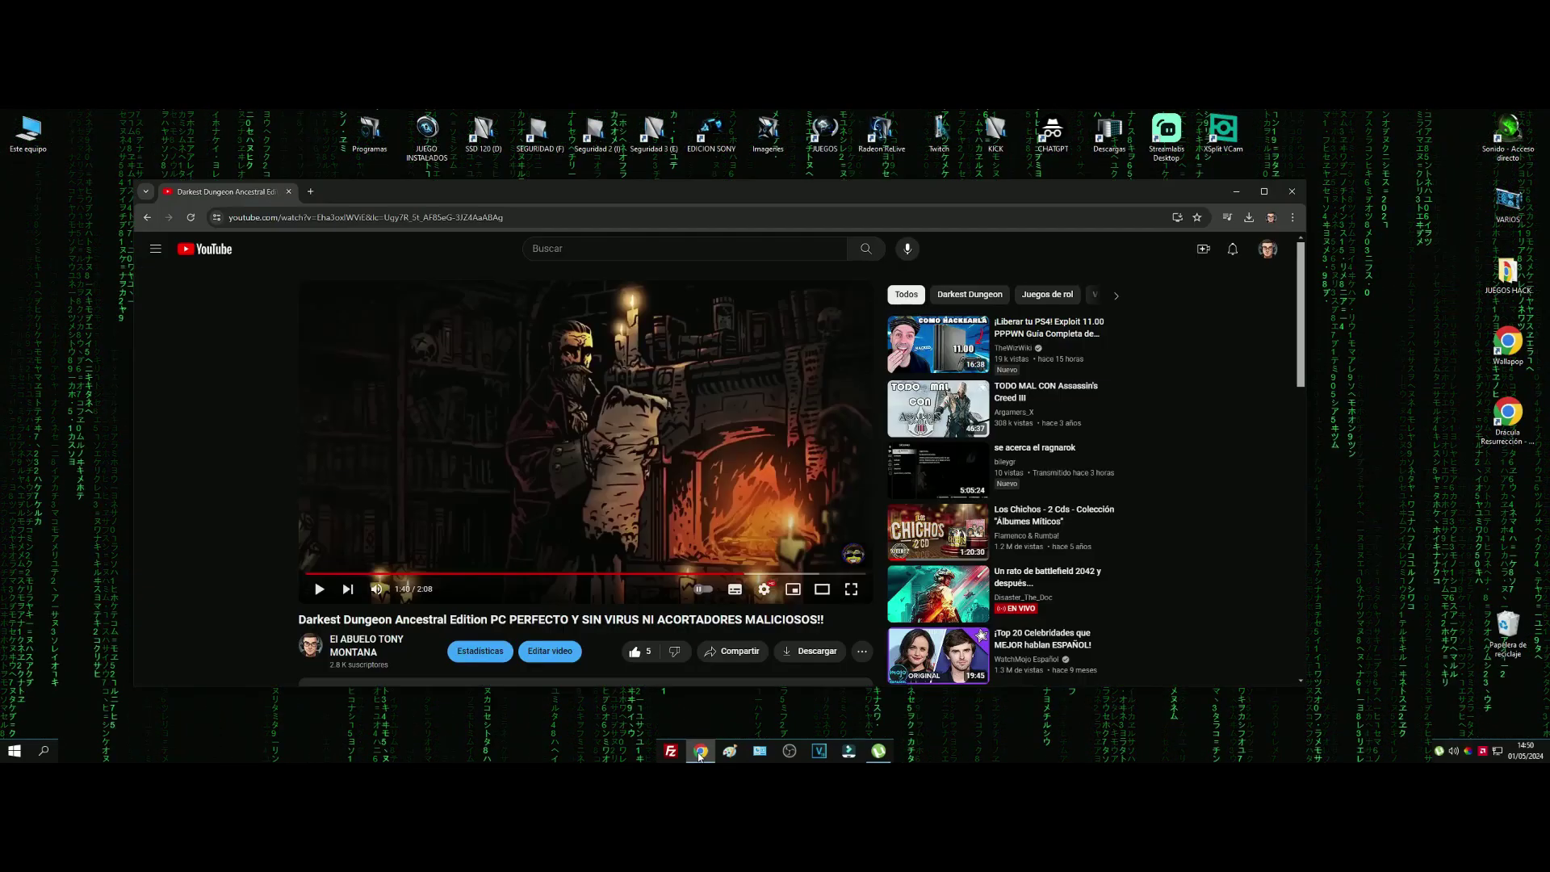
scroll(409, 512, "down", 2)
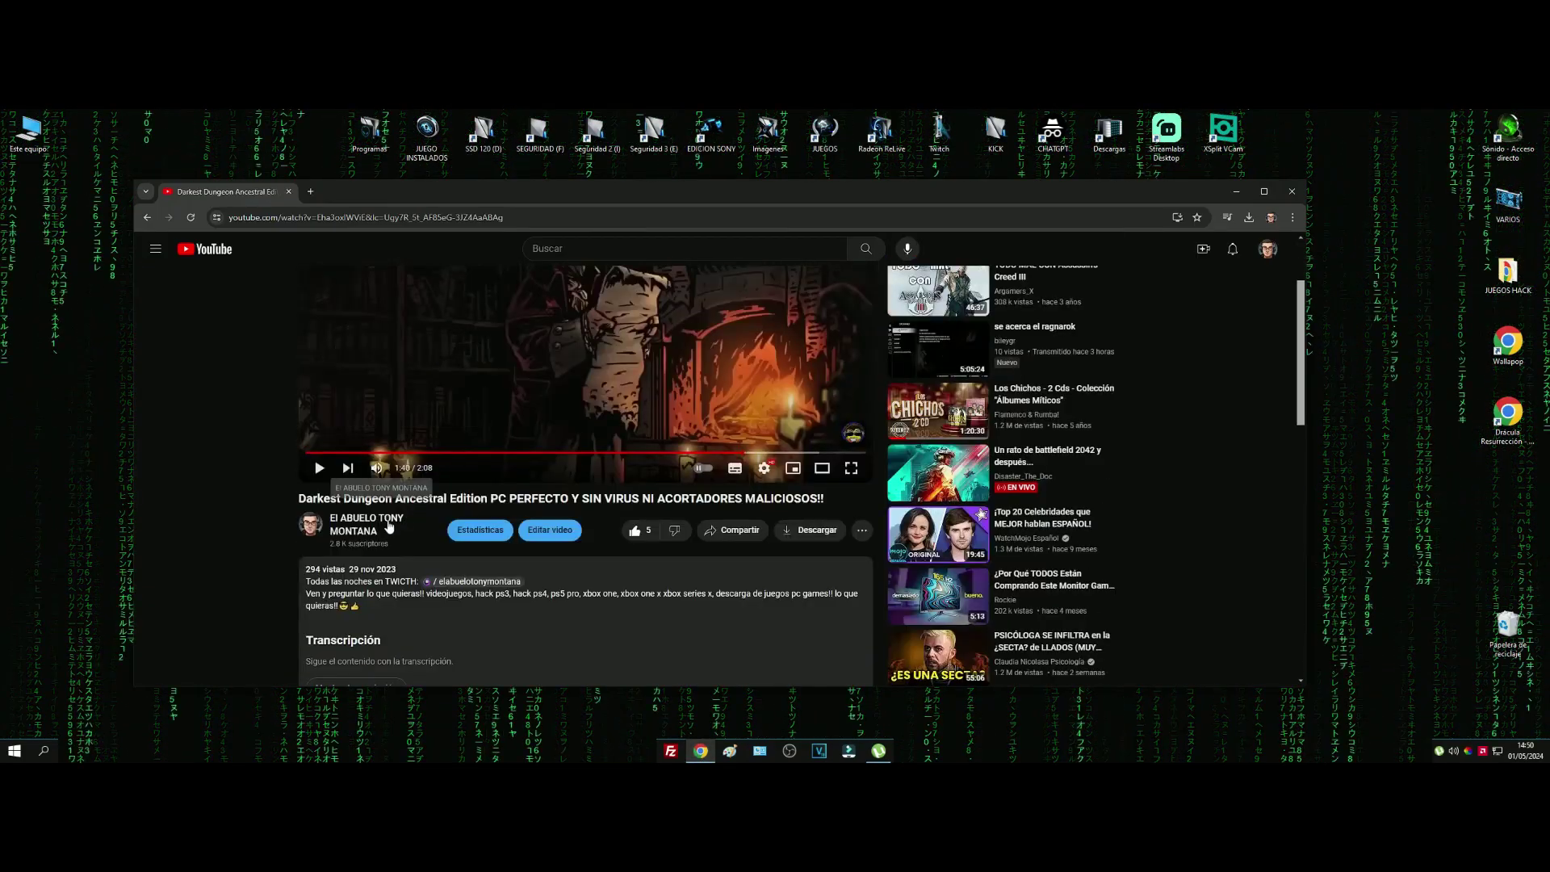
scroll(321, 496, "up", 2)
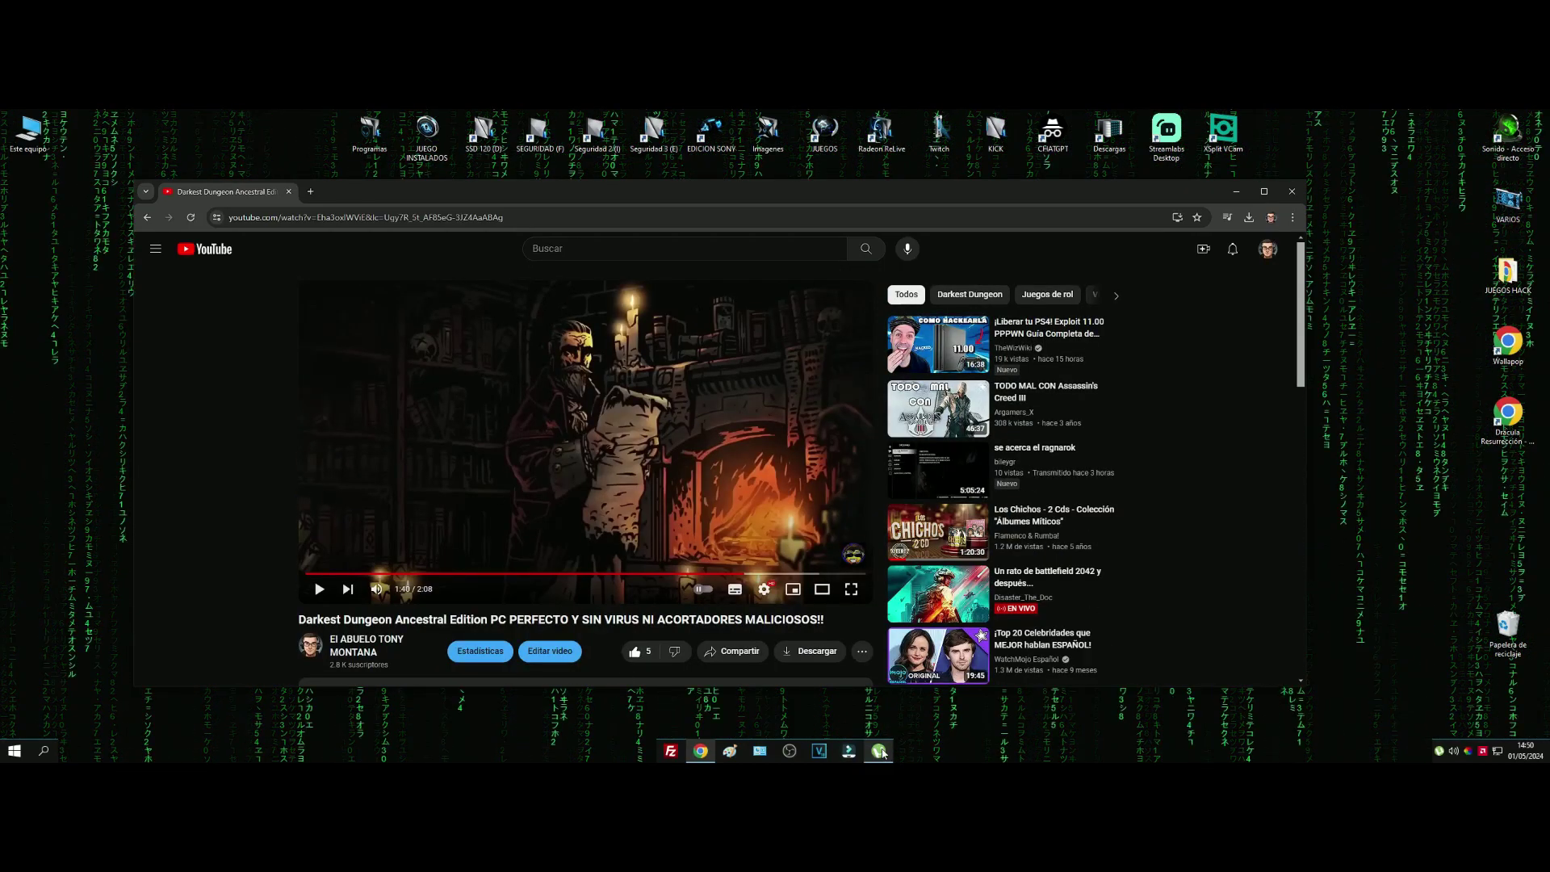
mouse_move(881, 752)
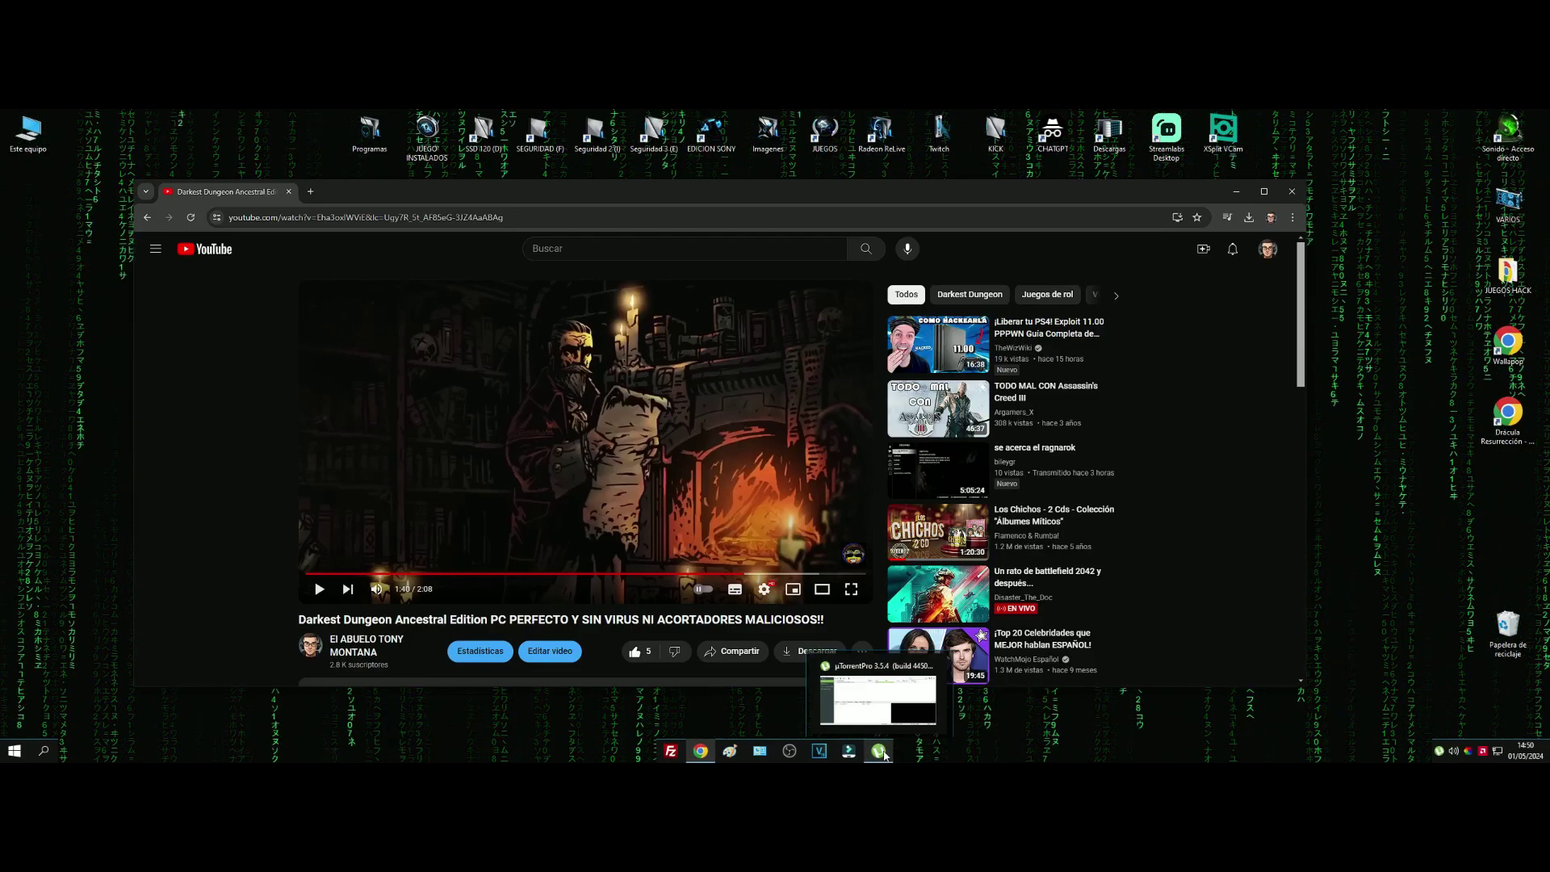
scroll(453, 568, "down", 7)
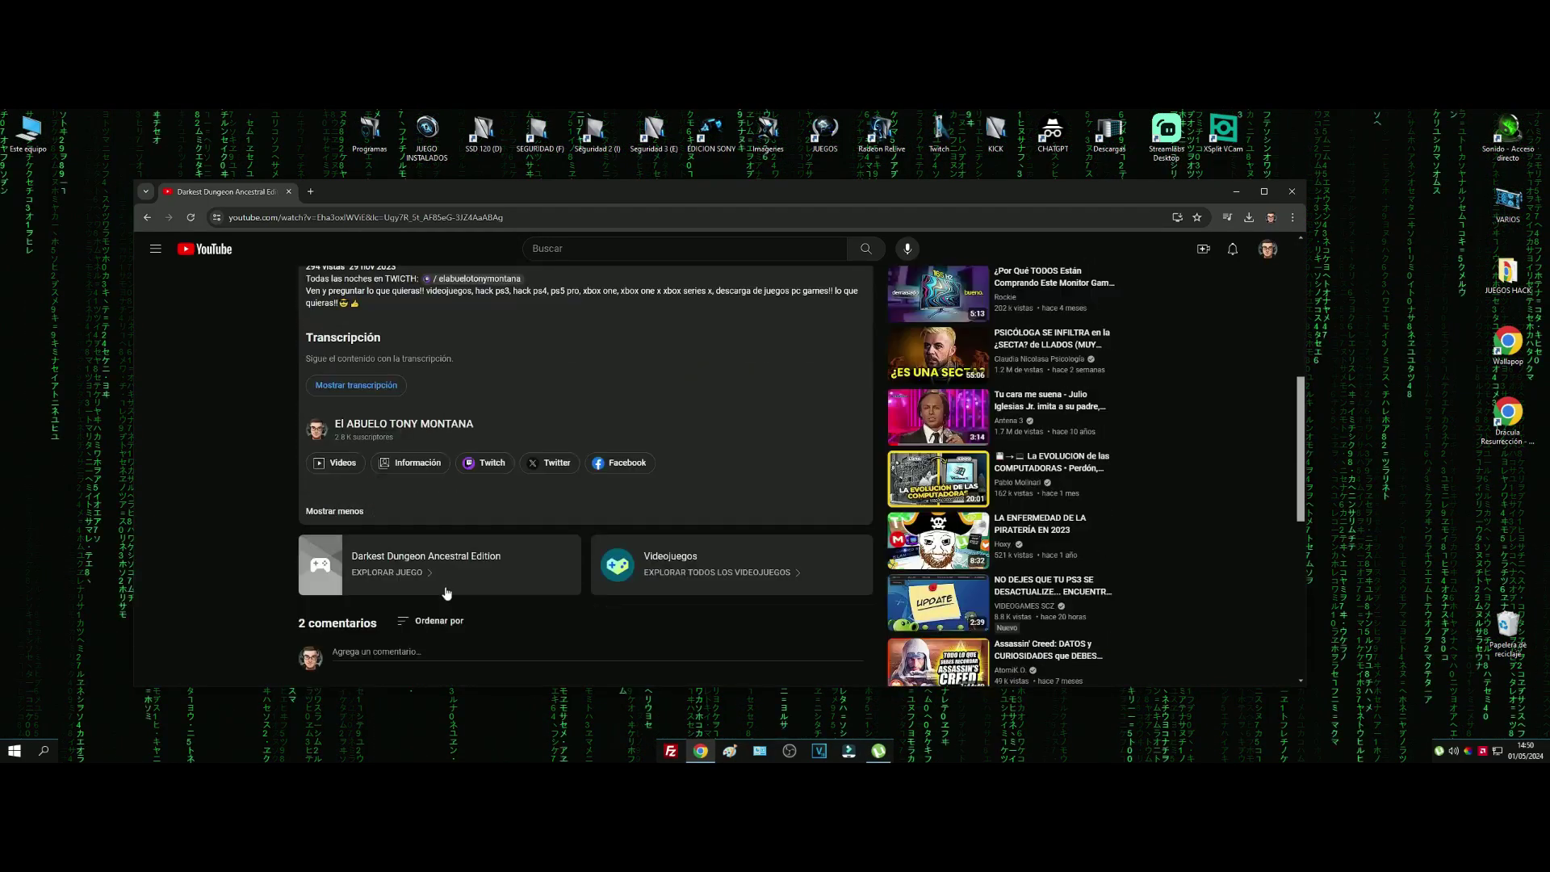
scroll(411, 584, "down", 4)
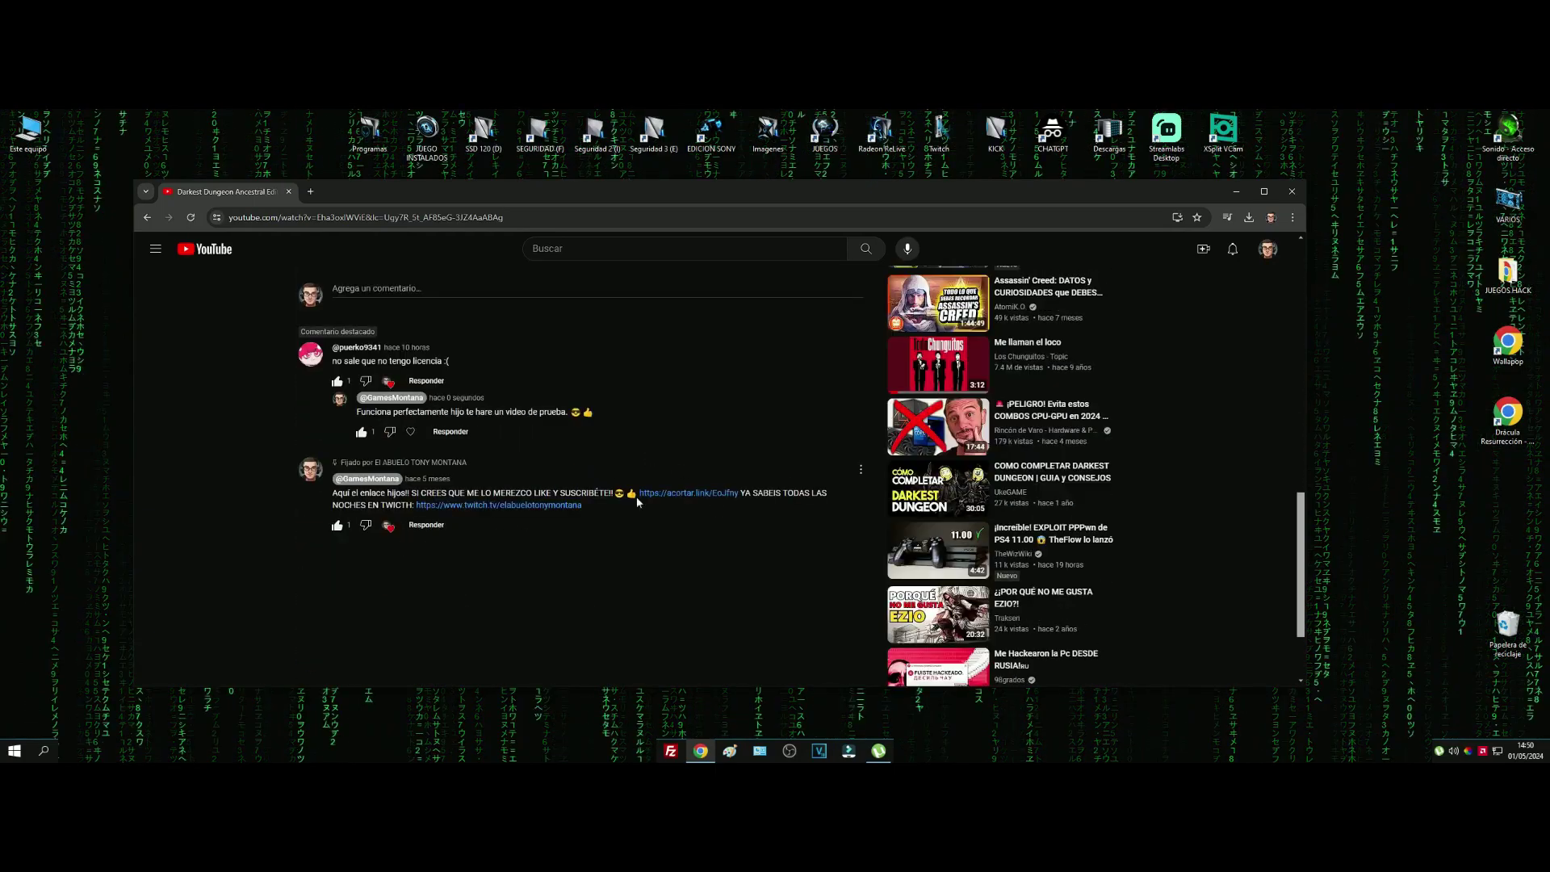
- Check the MEGA download page linked in the pinned comment, close it and minimize the browser
left_click(691, 496)
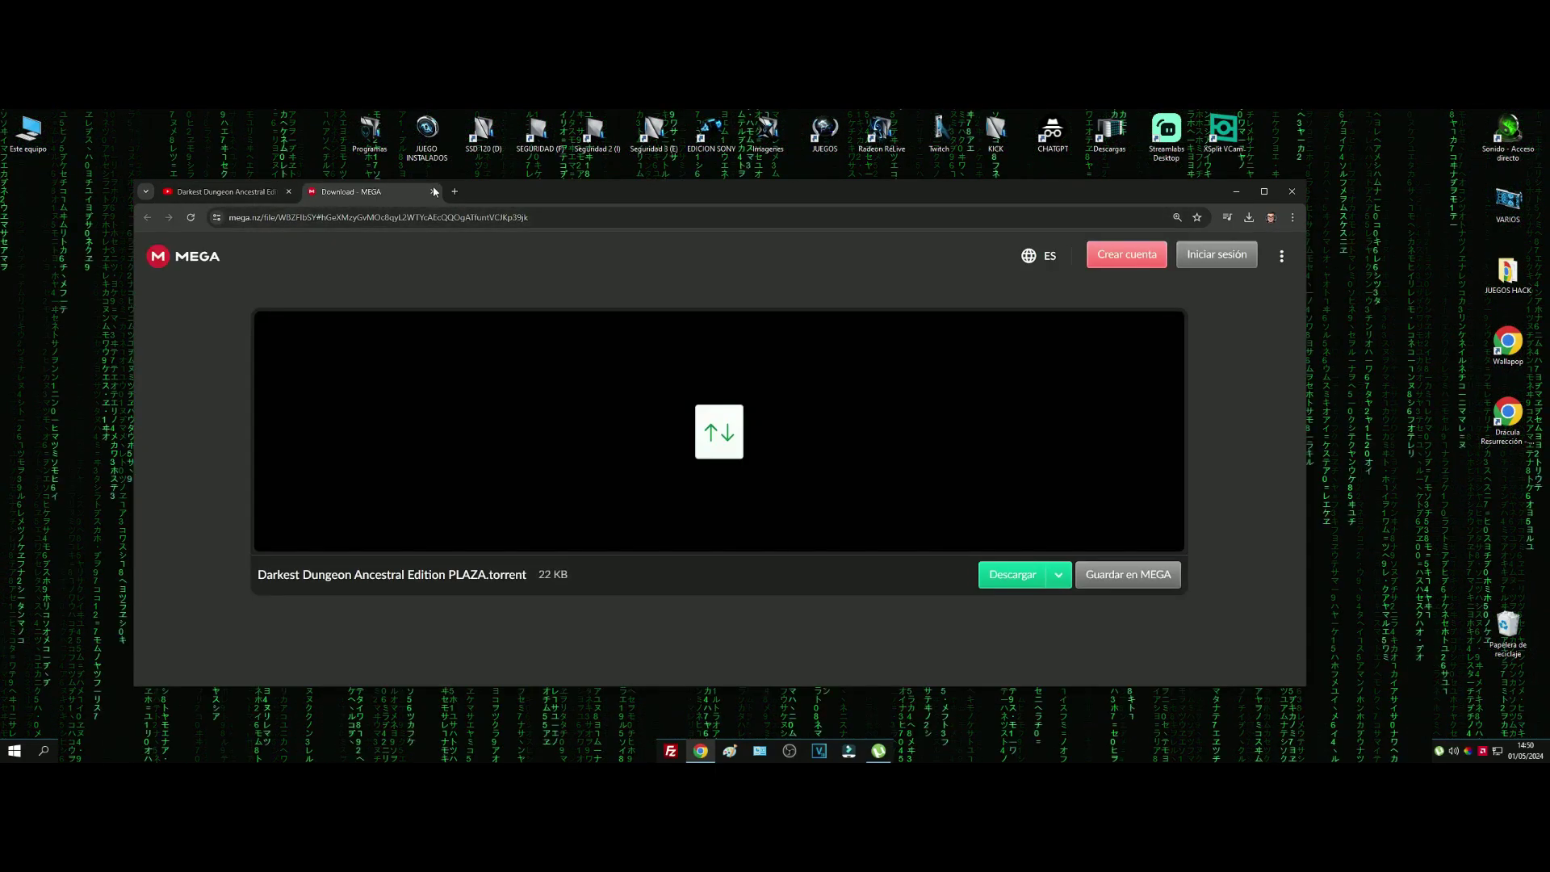
left_click(433, 191)
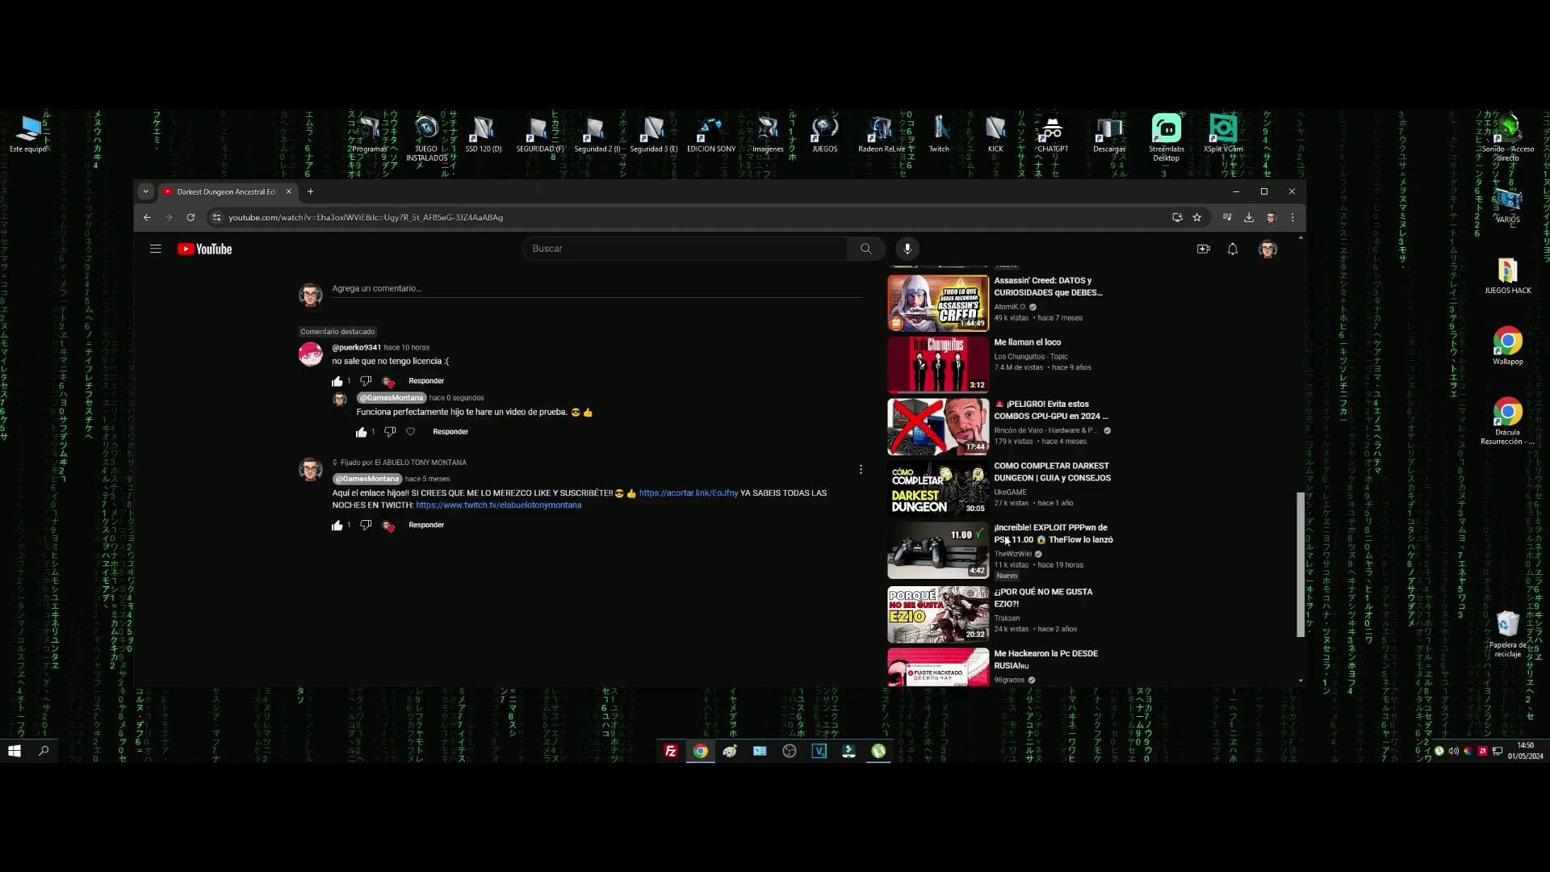
left_click(1235, 193)
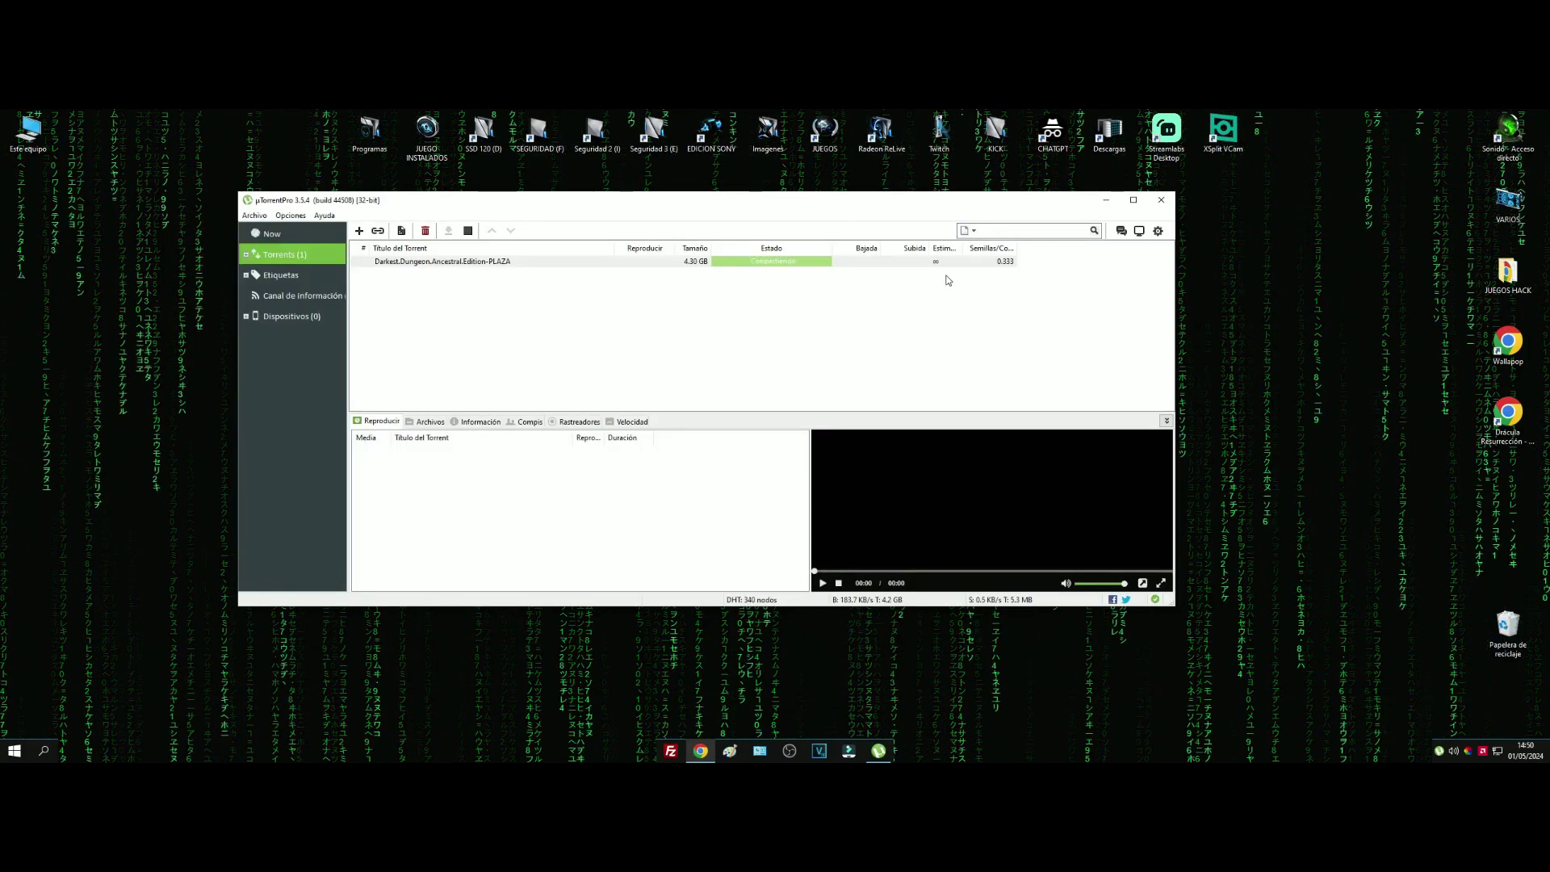
- Open the completed torrent's containing folder, move the Darkest Dungeon disc image to the desktop and close the folder
right_click(654, 263)
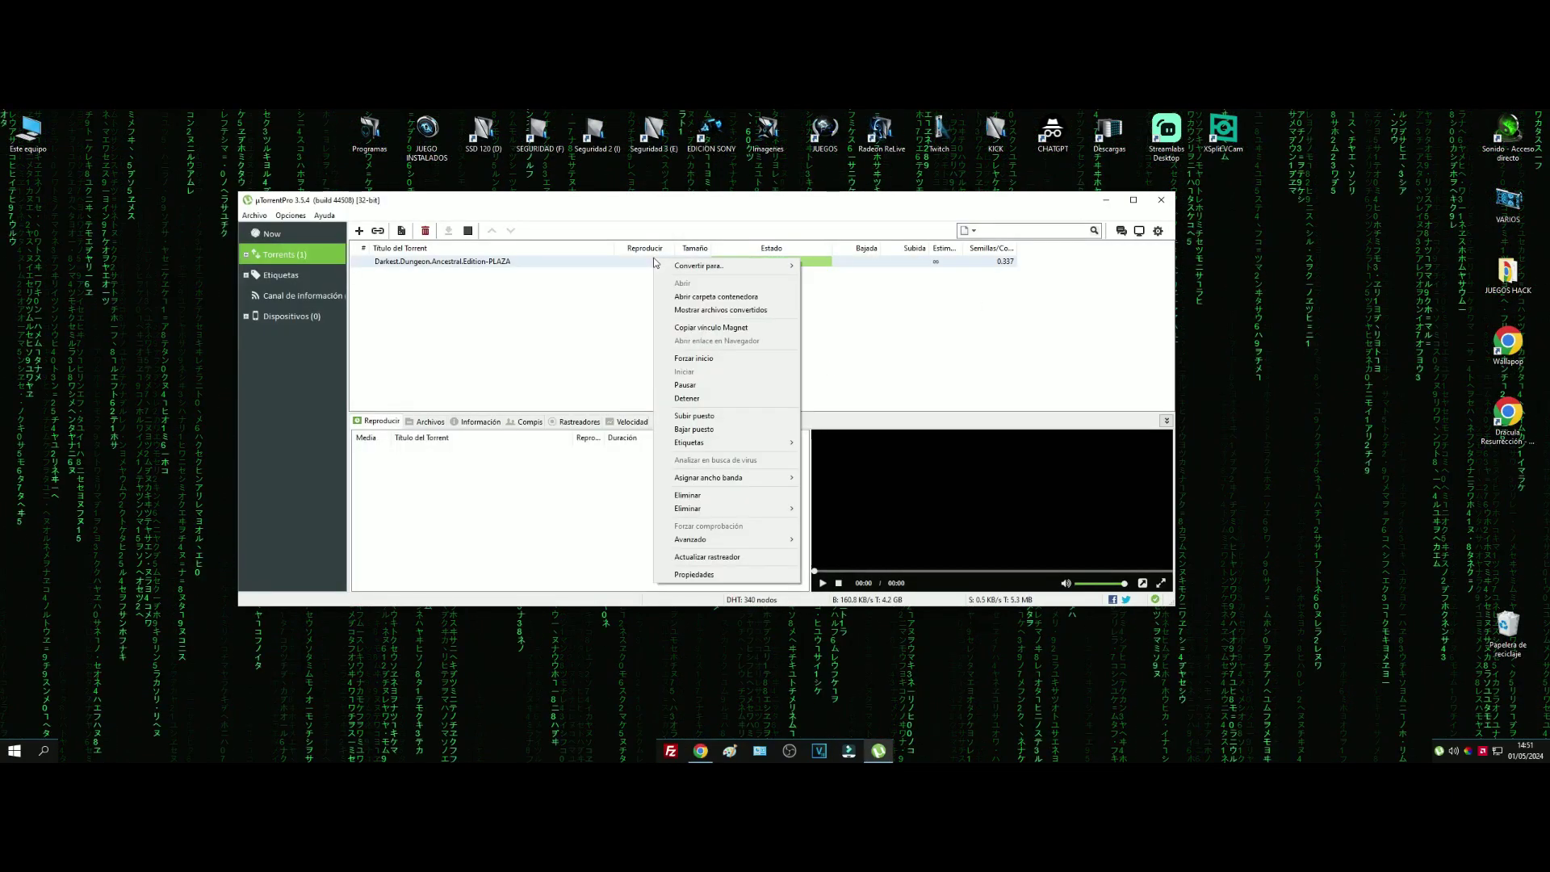
left_click(705, 297)
left_click_drag(710, 270, 148, 442)
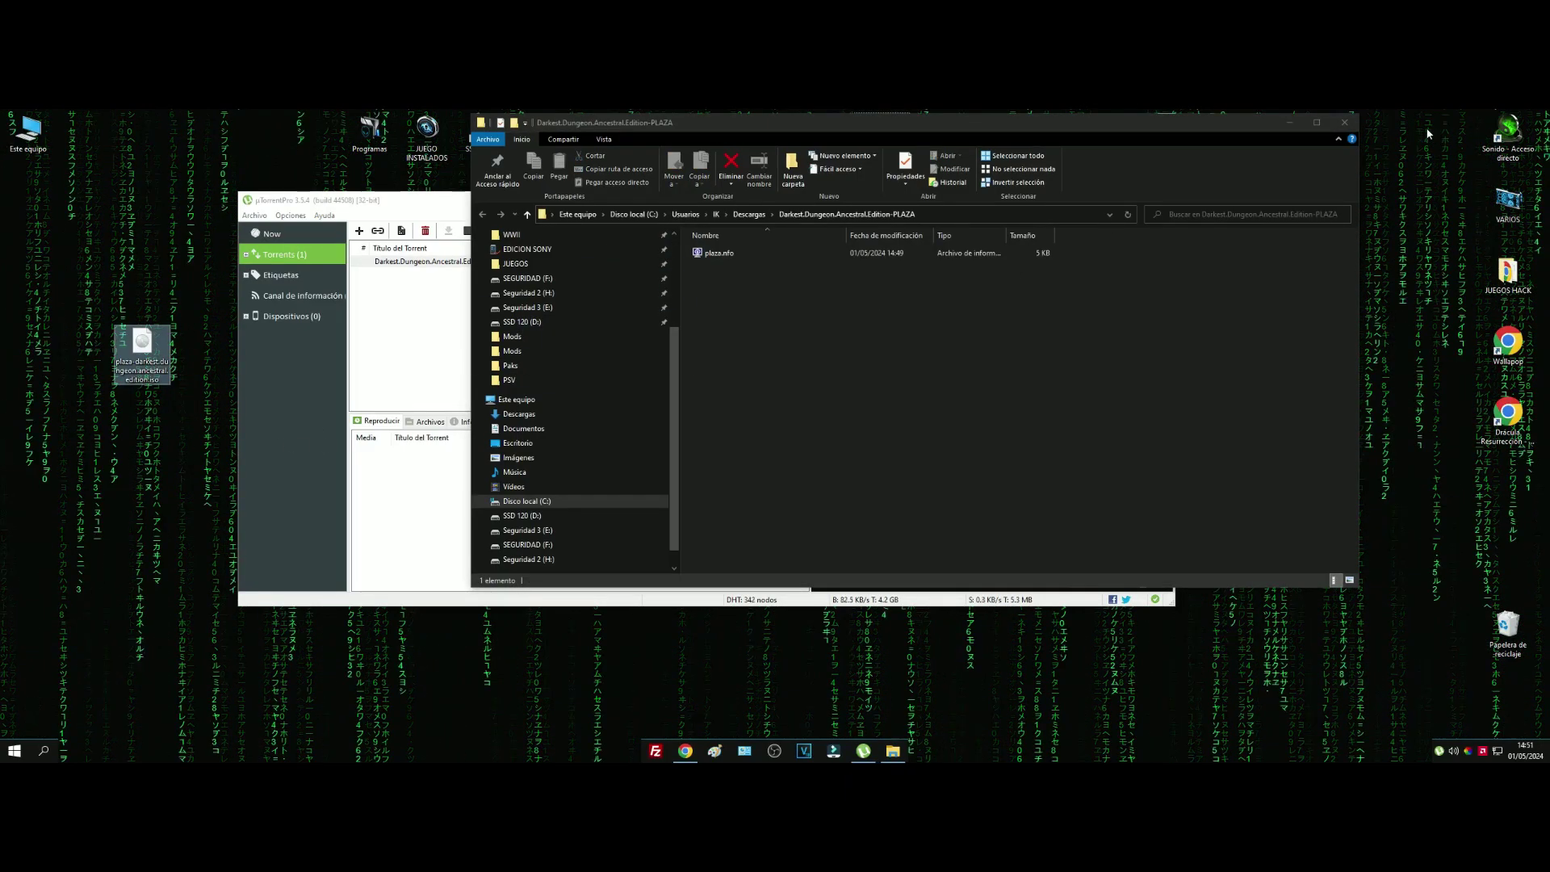
left_click(1344, 122)
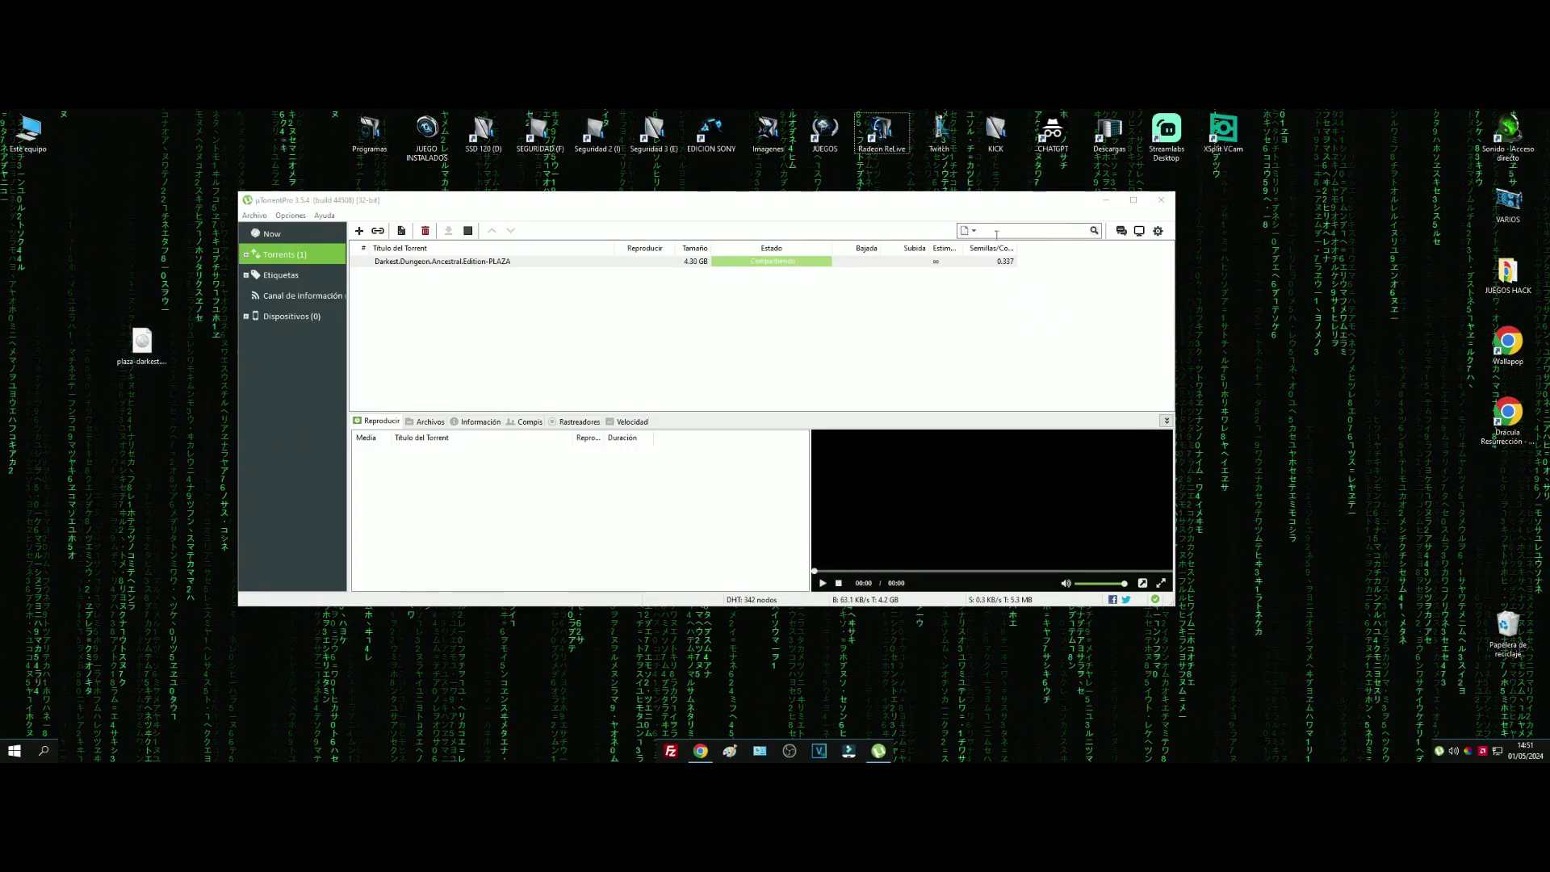
- Remove the Darkest Dungeon Ancestral Edition torrent from the list and exit µTorrent completely
key("Delete")
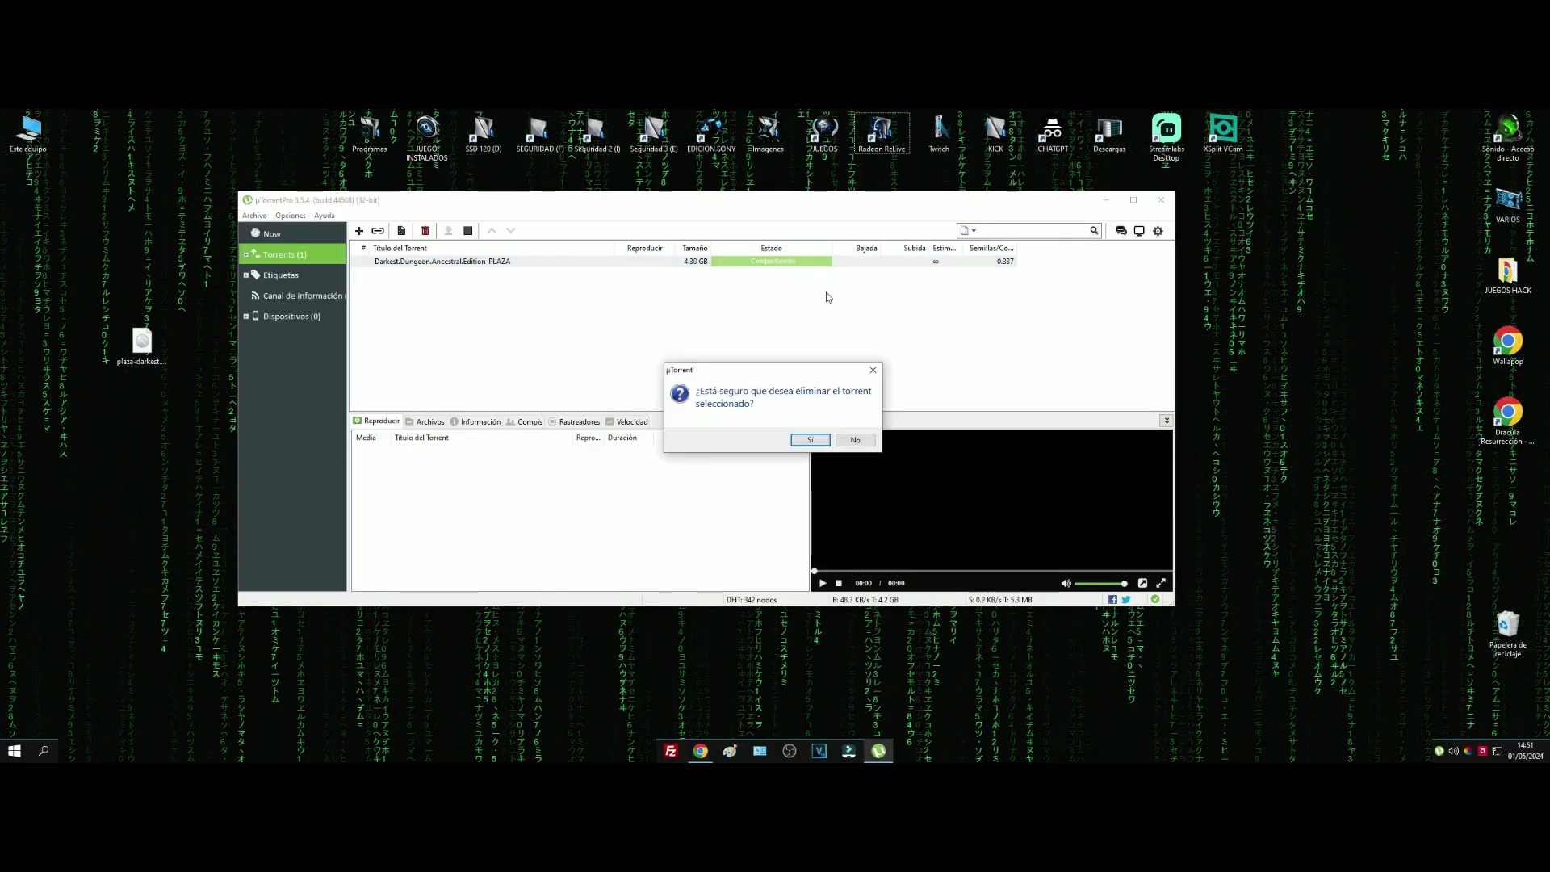
left_click(809, 439)
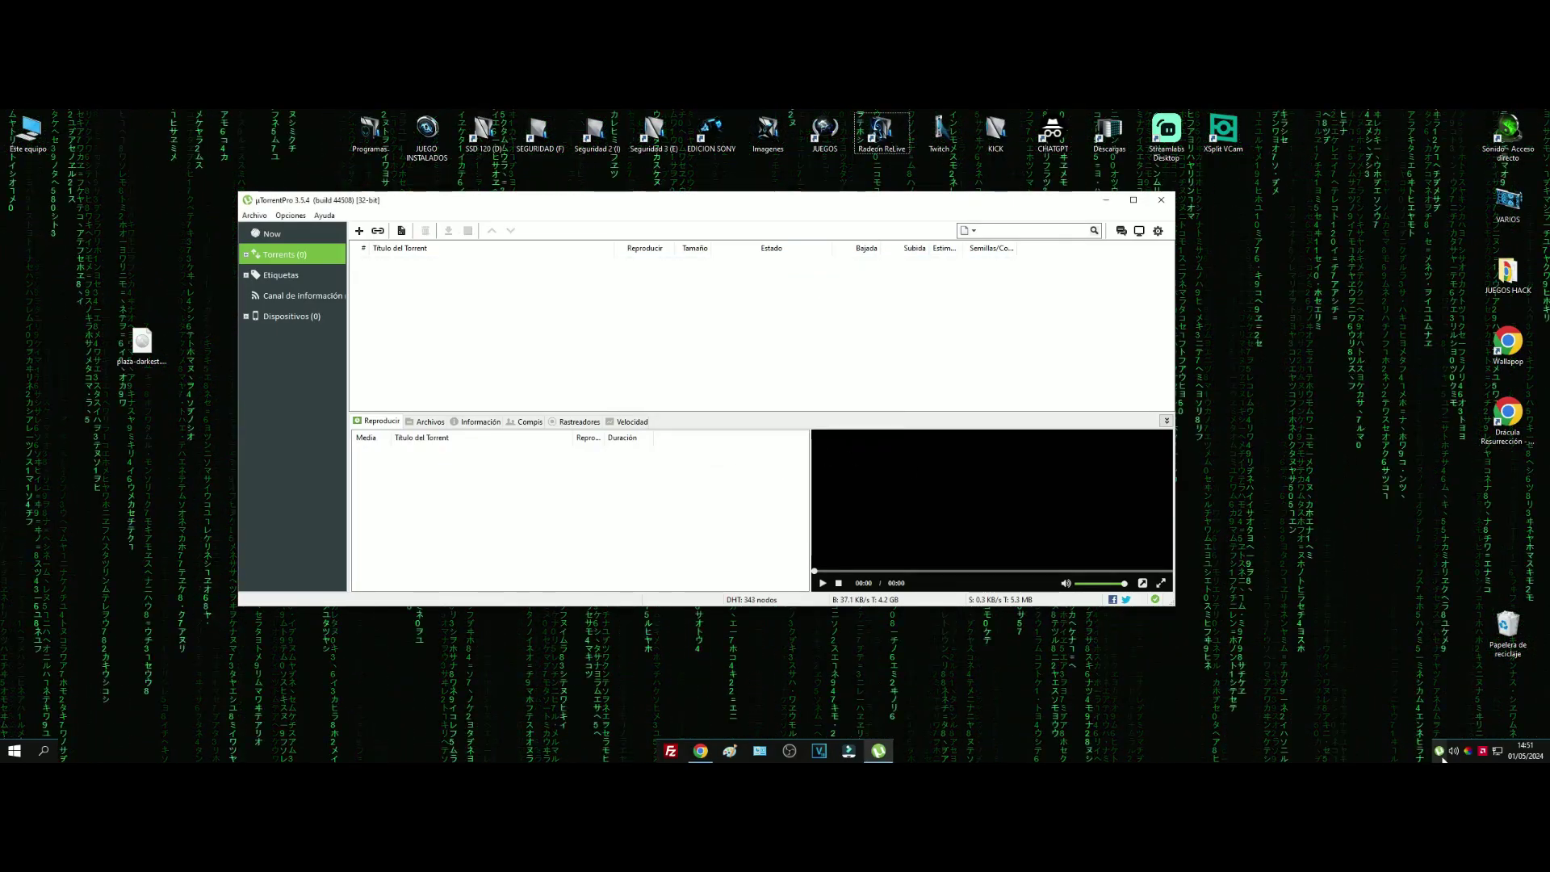
right_click(1439, 752)
left_click(1445, 730)
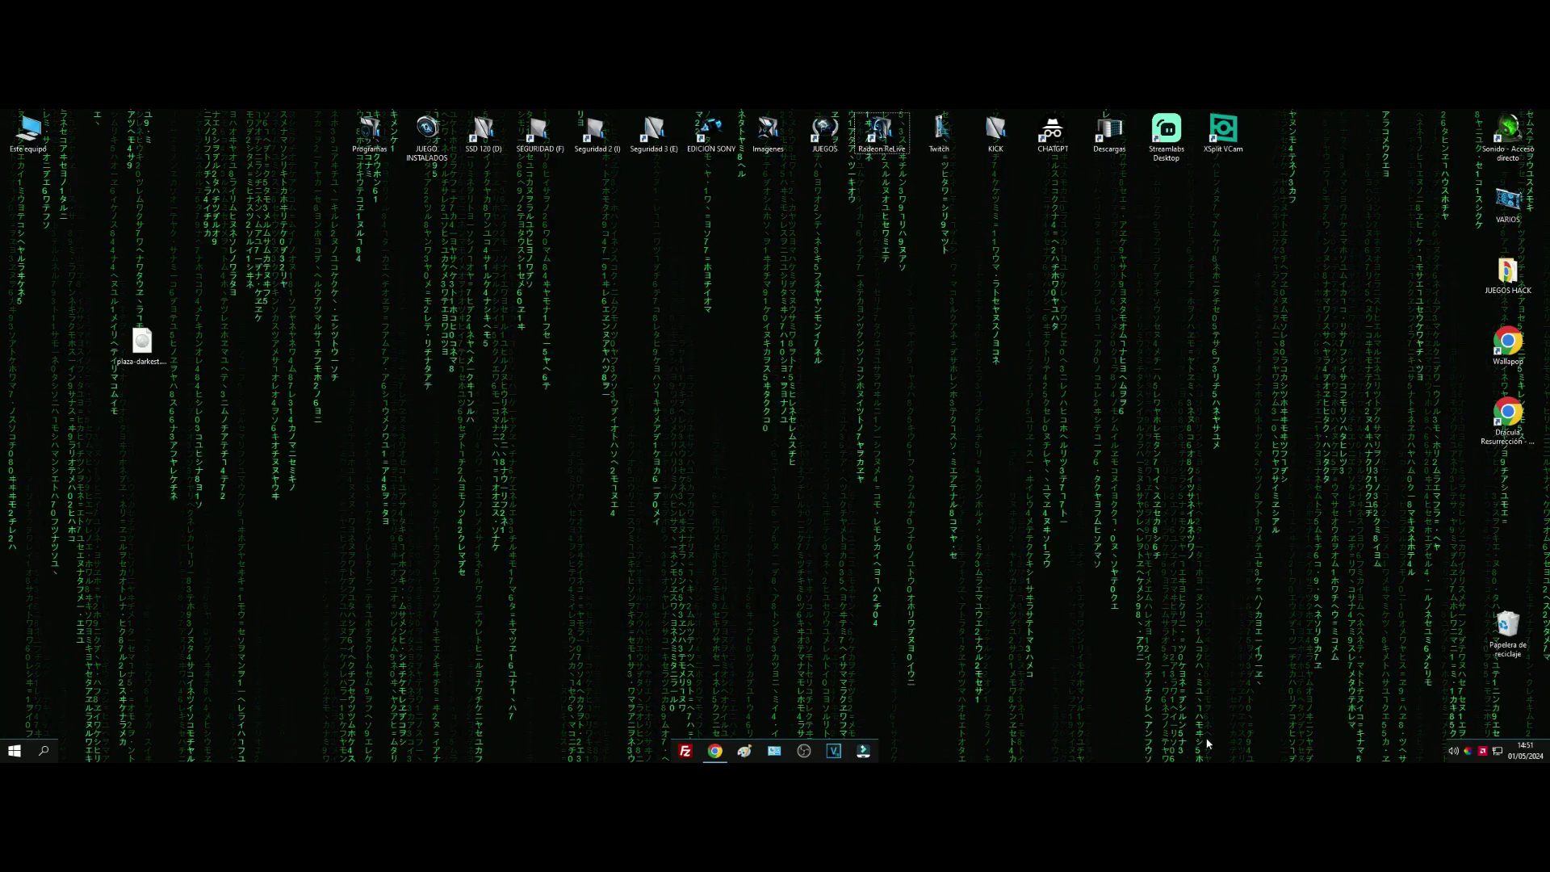
- Mount the Darkest Dungeon disc image from the desktop and run its setup.exe as administrator
right_click(142, 340)
left_click(161, 346)
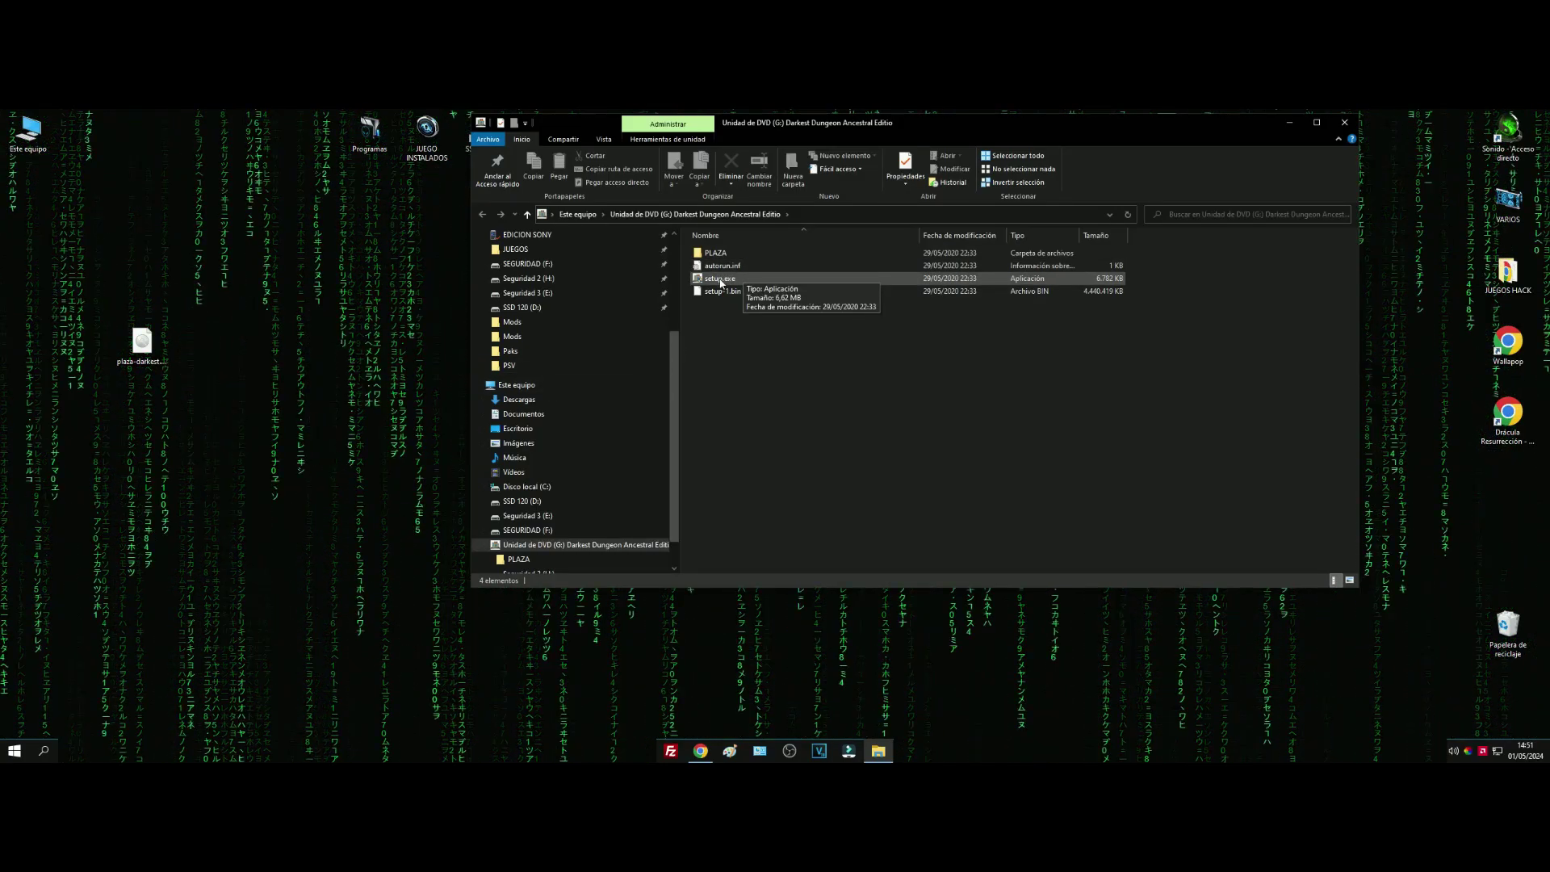
right_click(720, 281)
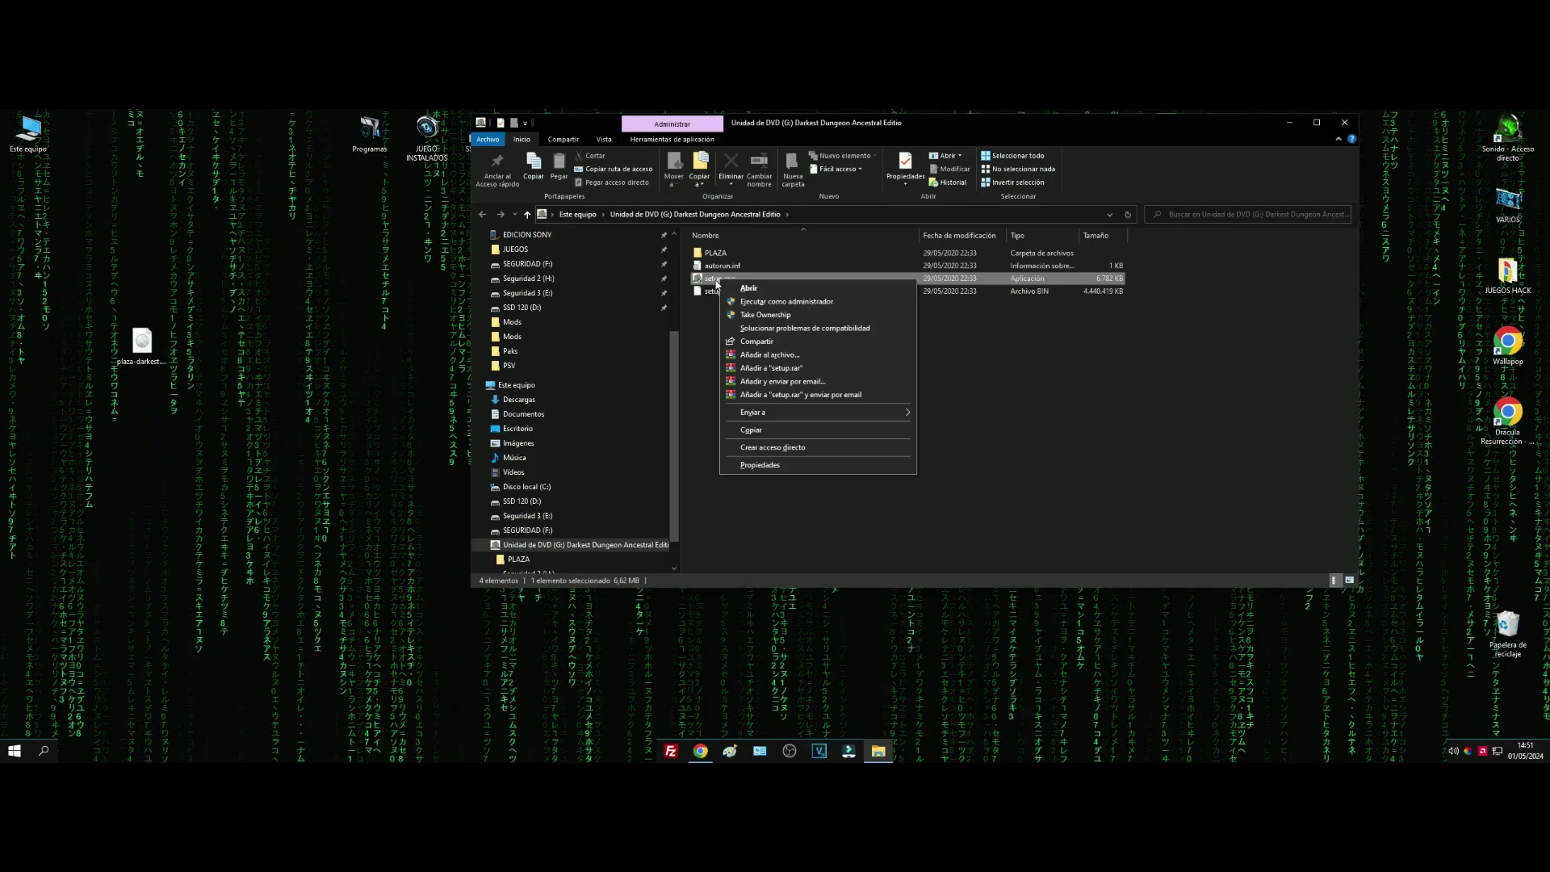
left_click(767, 304)
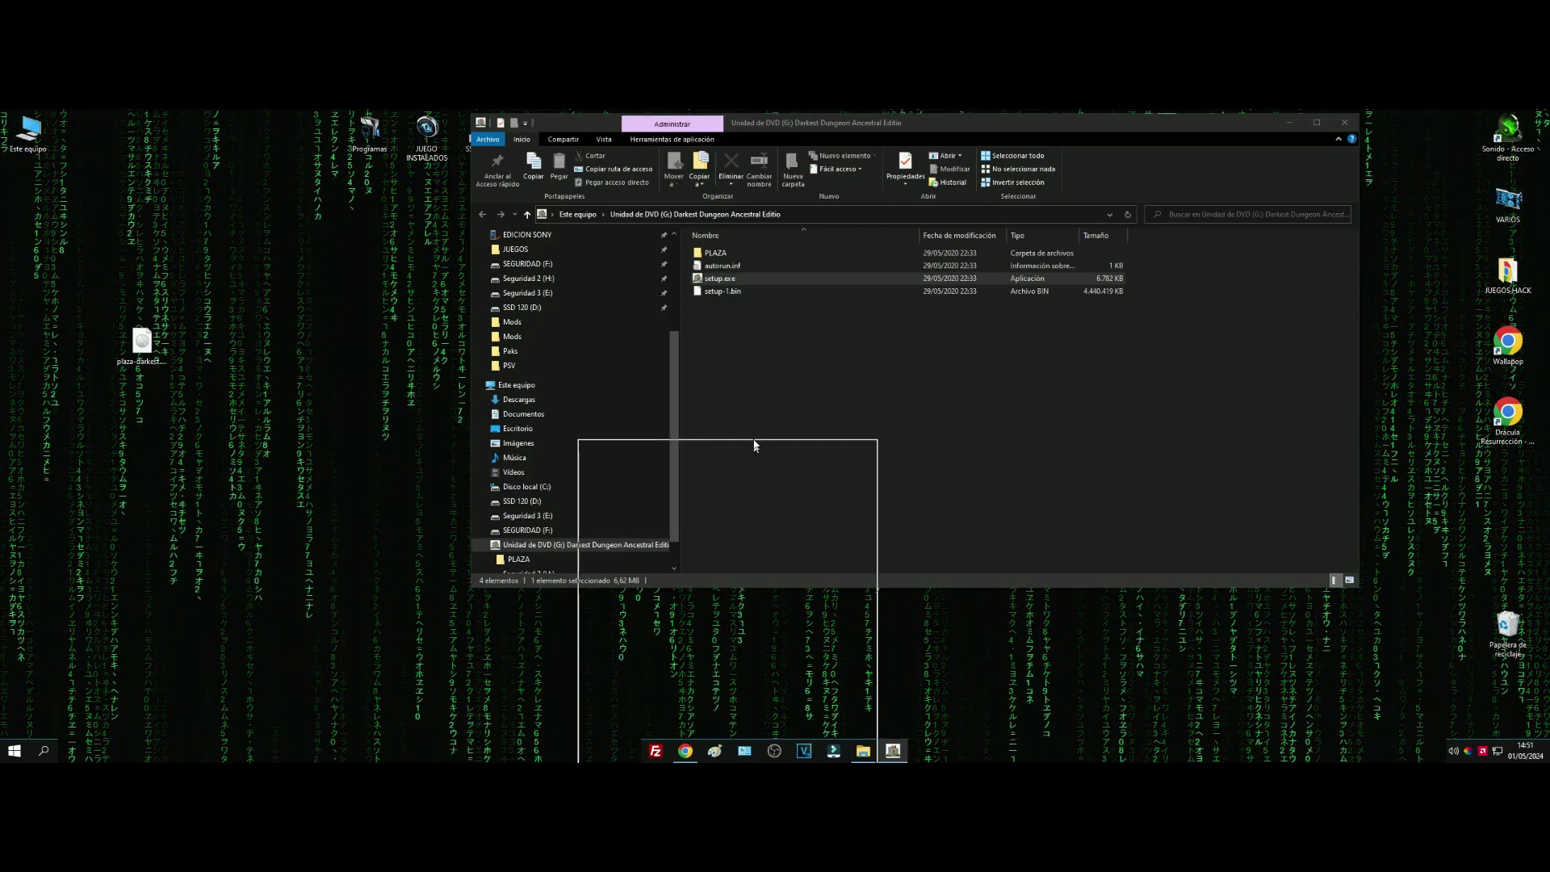
- Reposition the installer window, close the disc's folder window and lower the installer's music volume
left_click_drag(878, 223, 852, 277)
left_click(1116, 161)
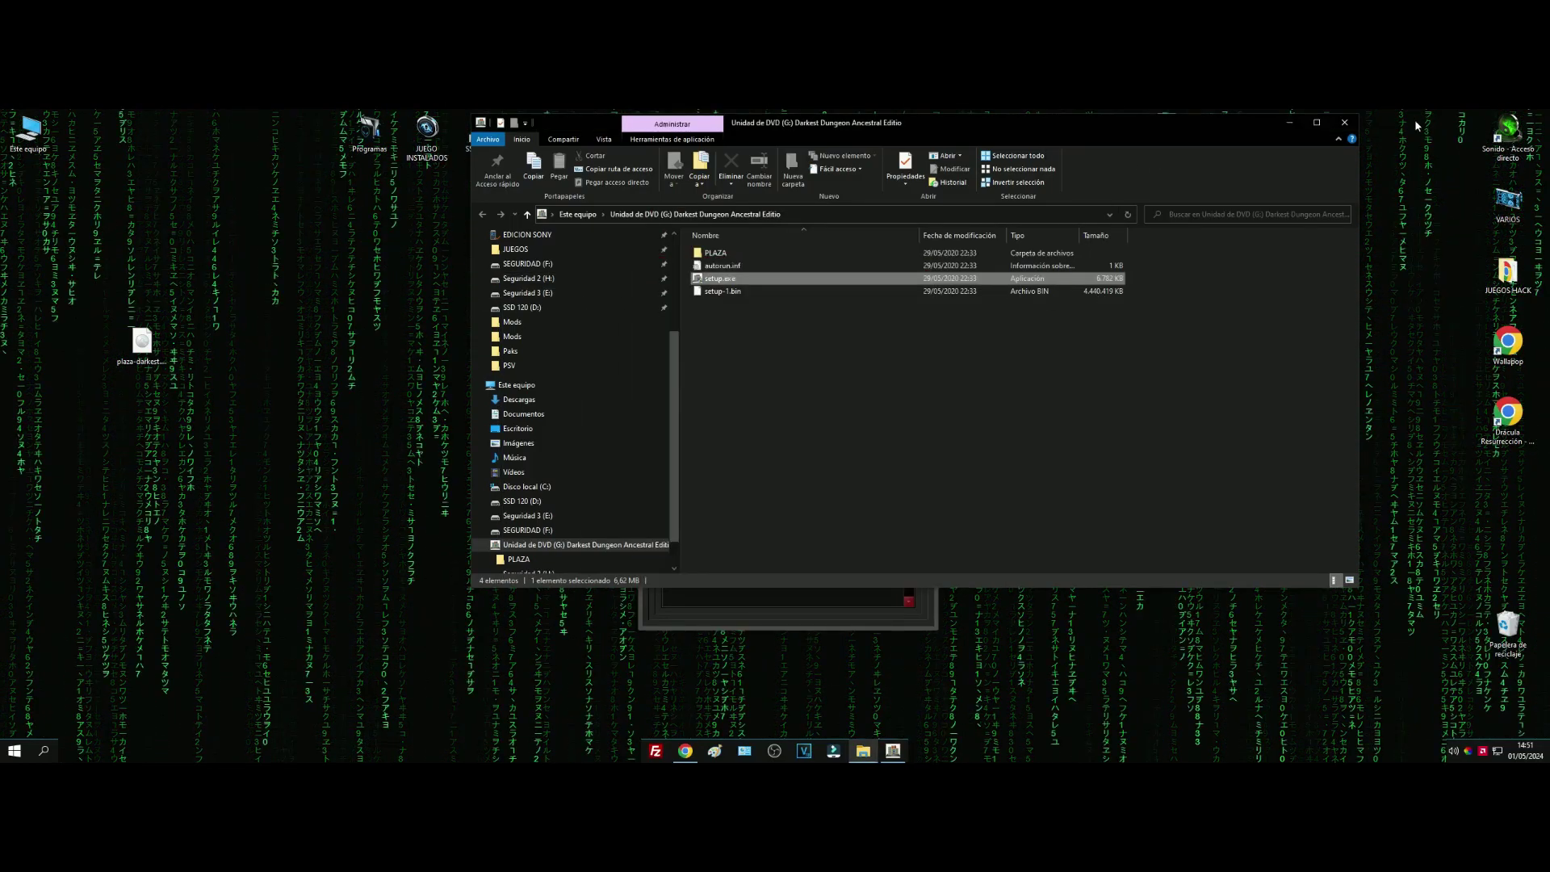
left_click(1355, 125)
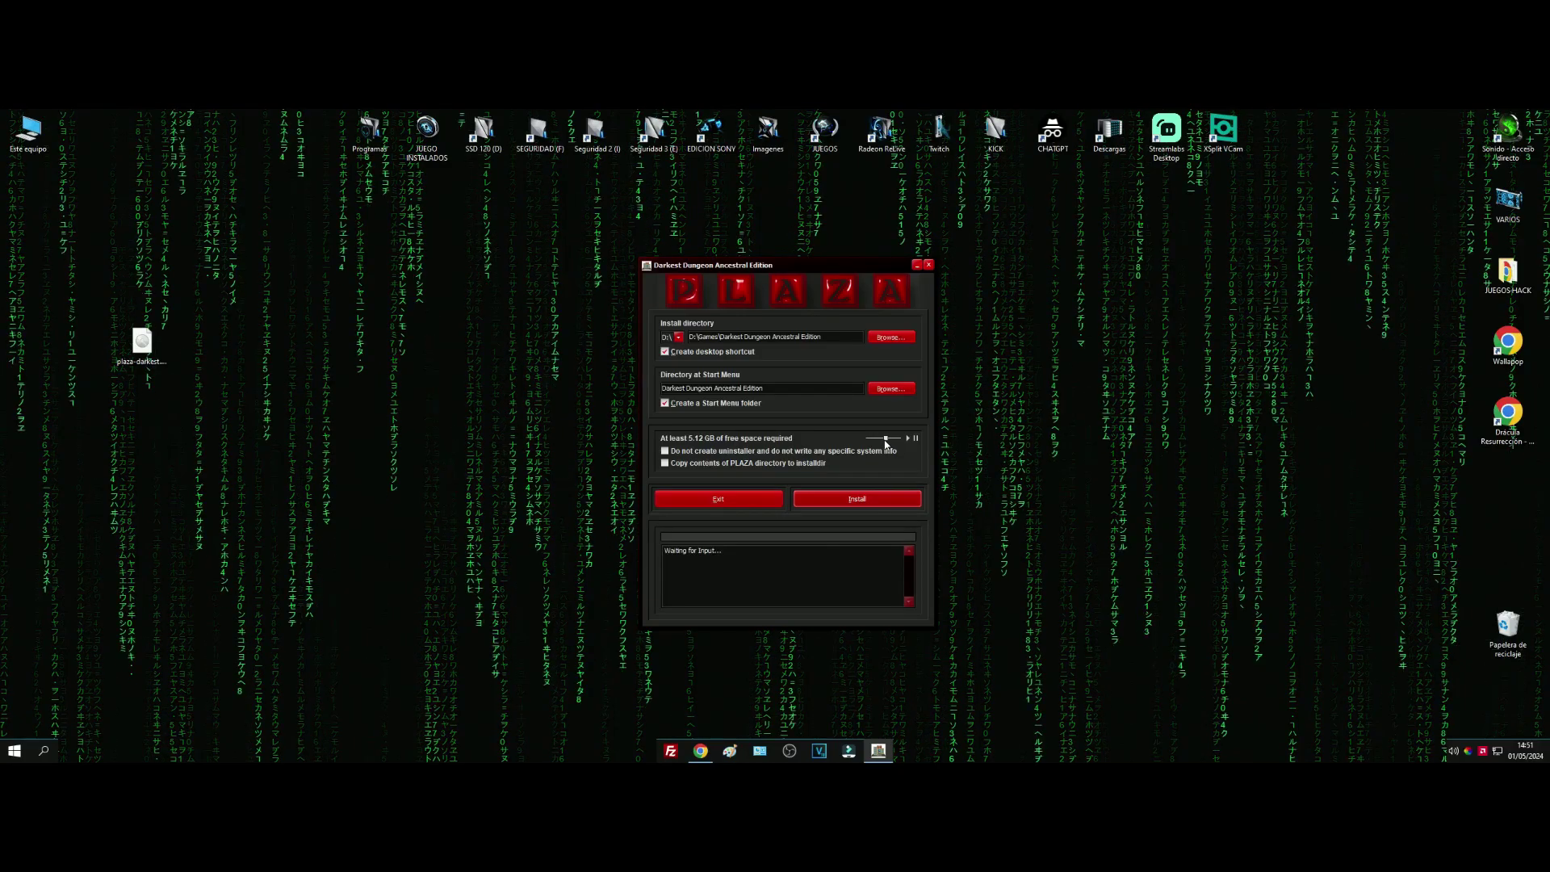
left_click_drag(875, 443, 871, 444)
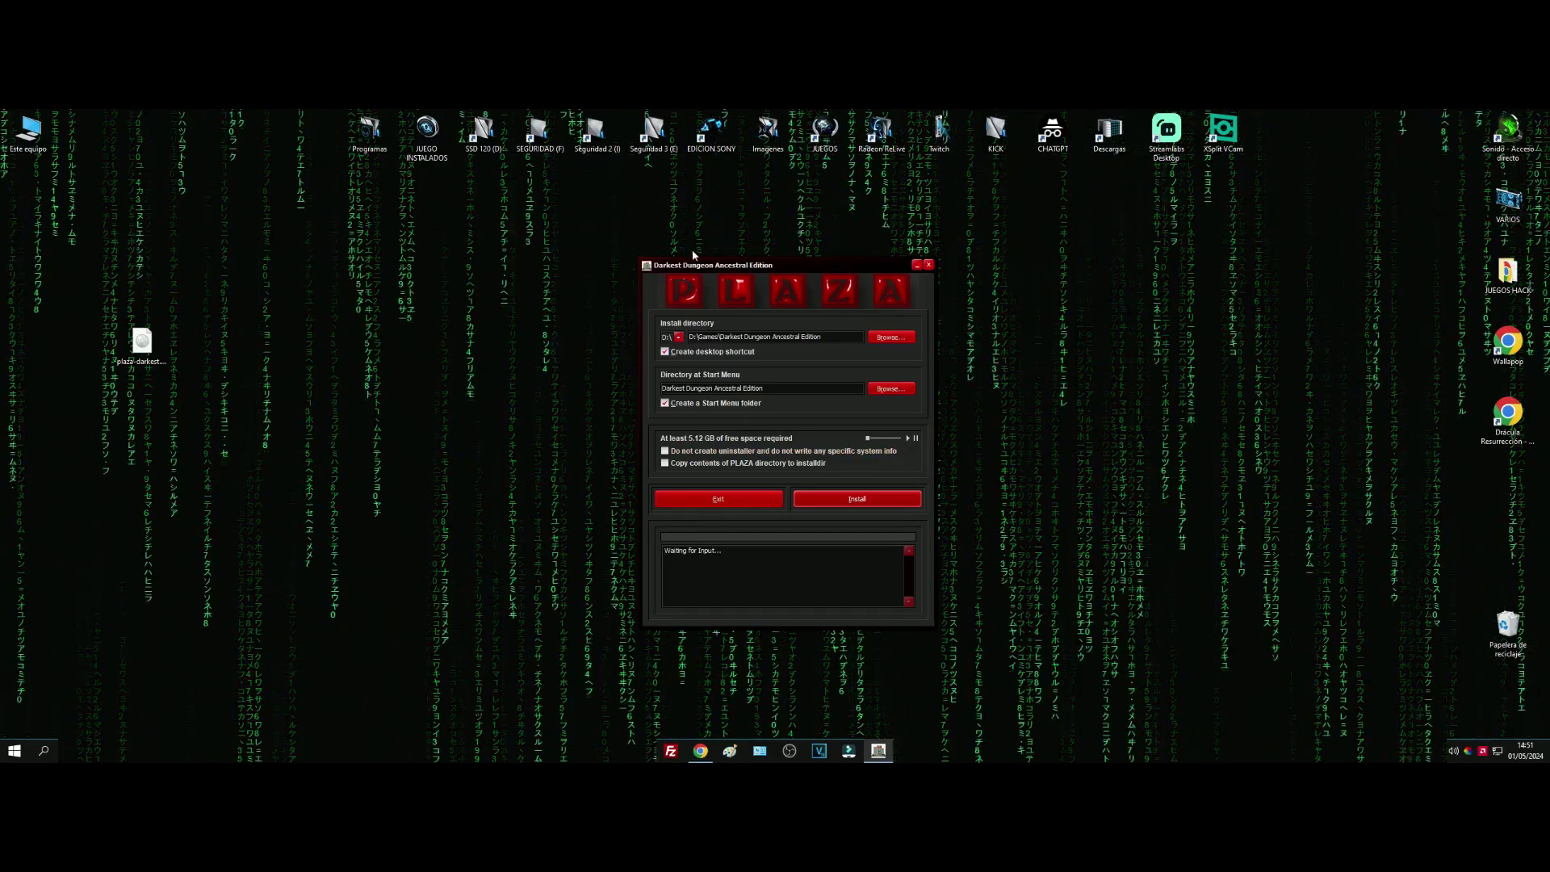
- Set the install directory to C:\Games\Darkest Dungeon Ancestral Edition by browsing to the Games folder on Disco local (C:)
left_click(888, 338)
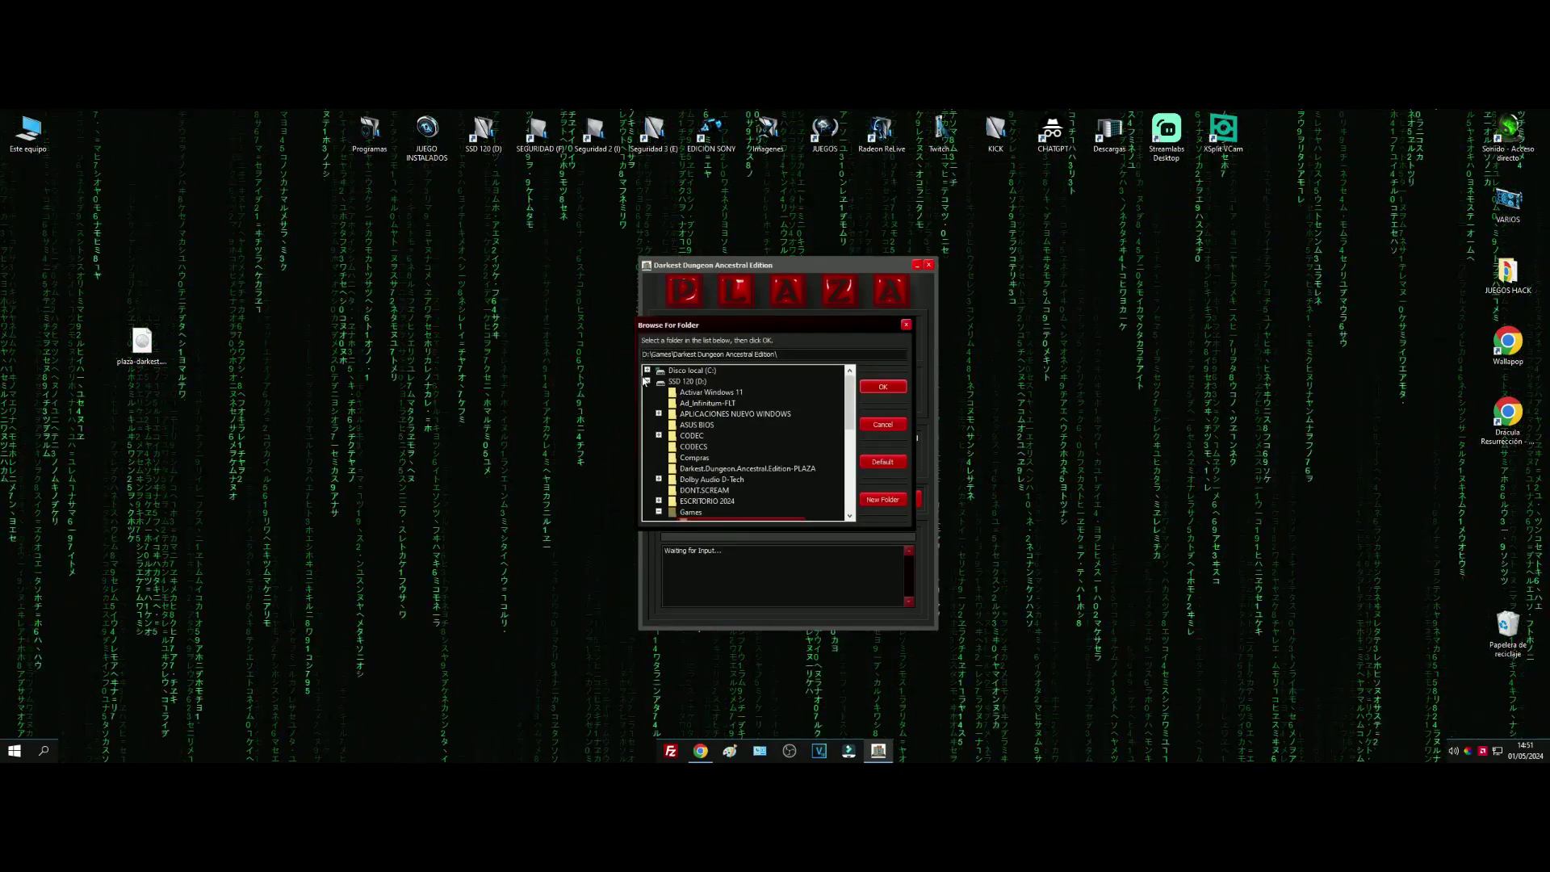
left_click(647, 371)
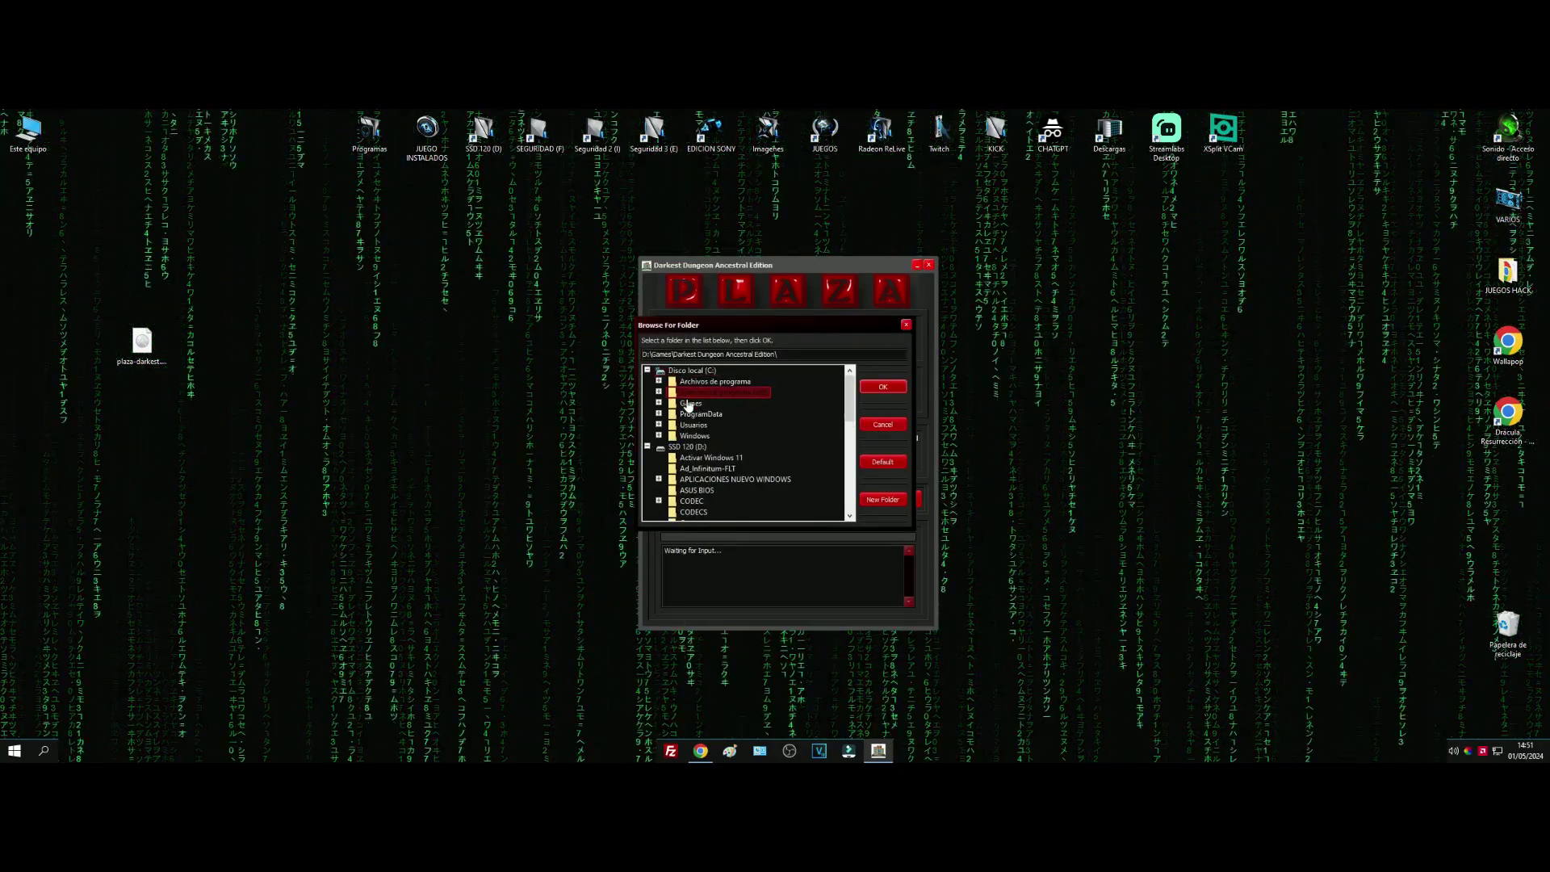
left_click(882, 387)
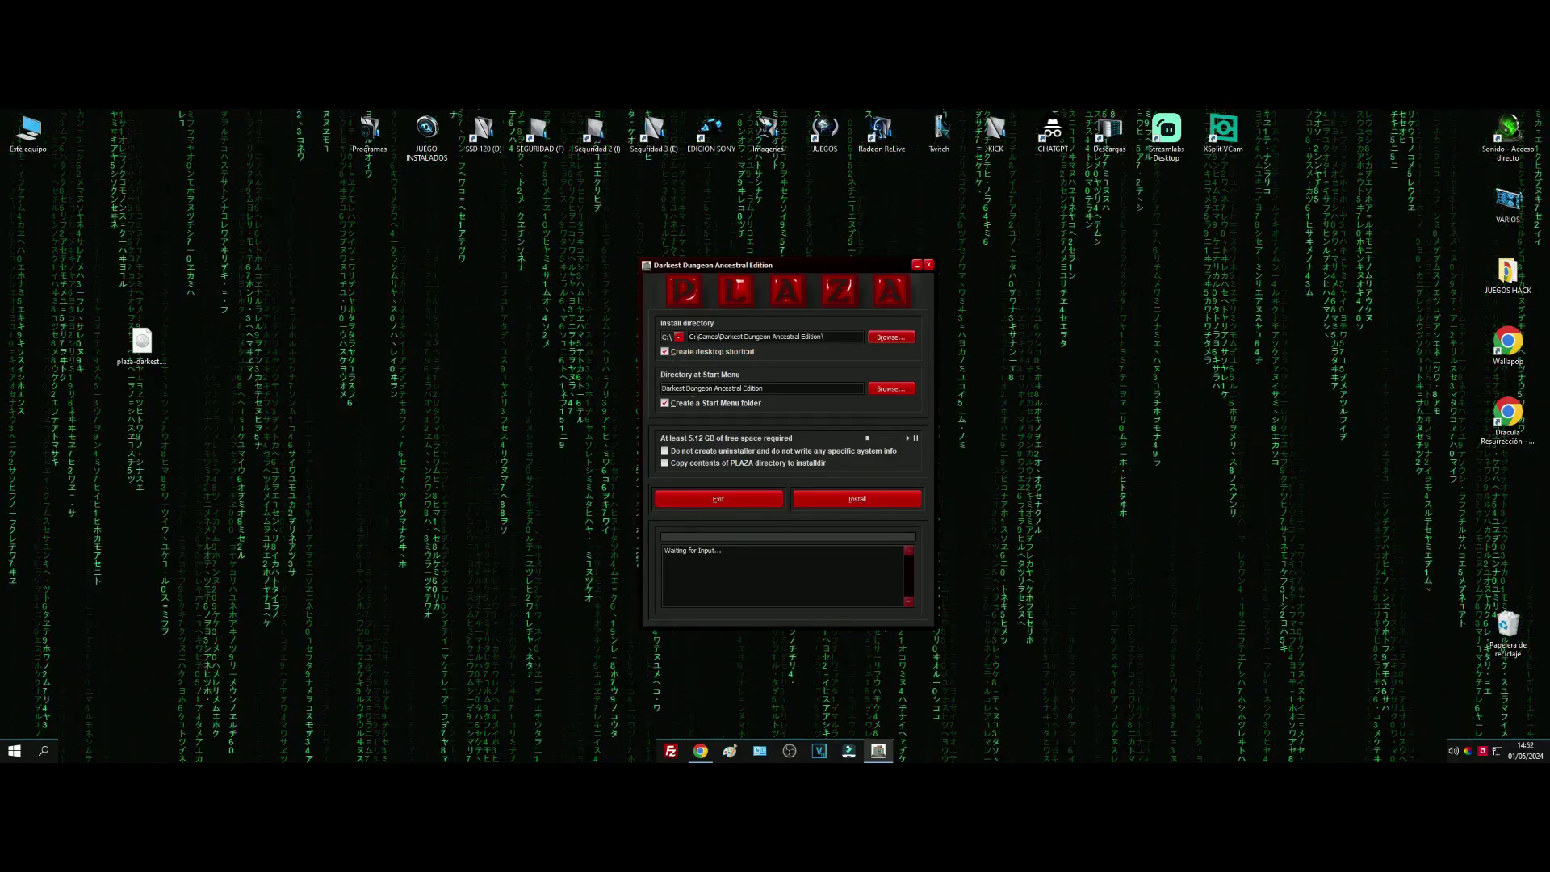
- Disable the Start Menu folder option, install the game and finish the installer
left_click(682, 405)
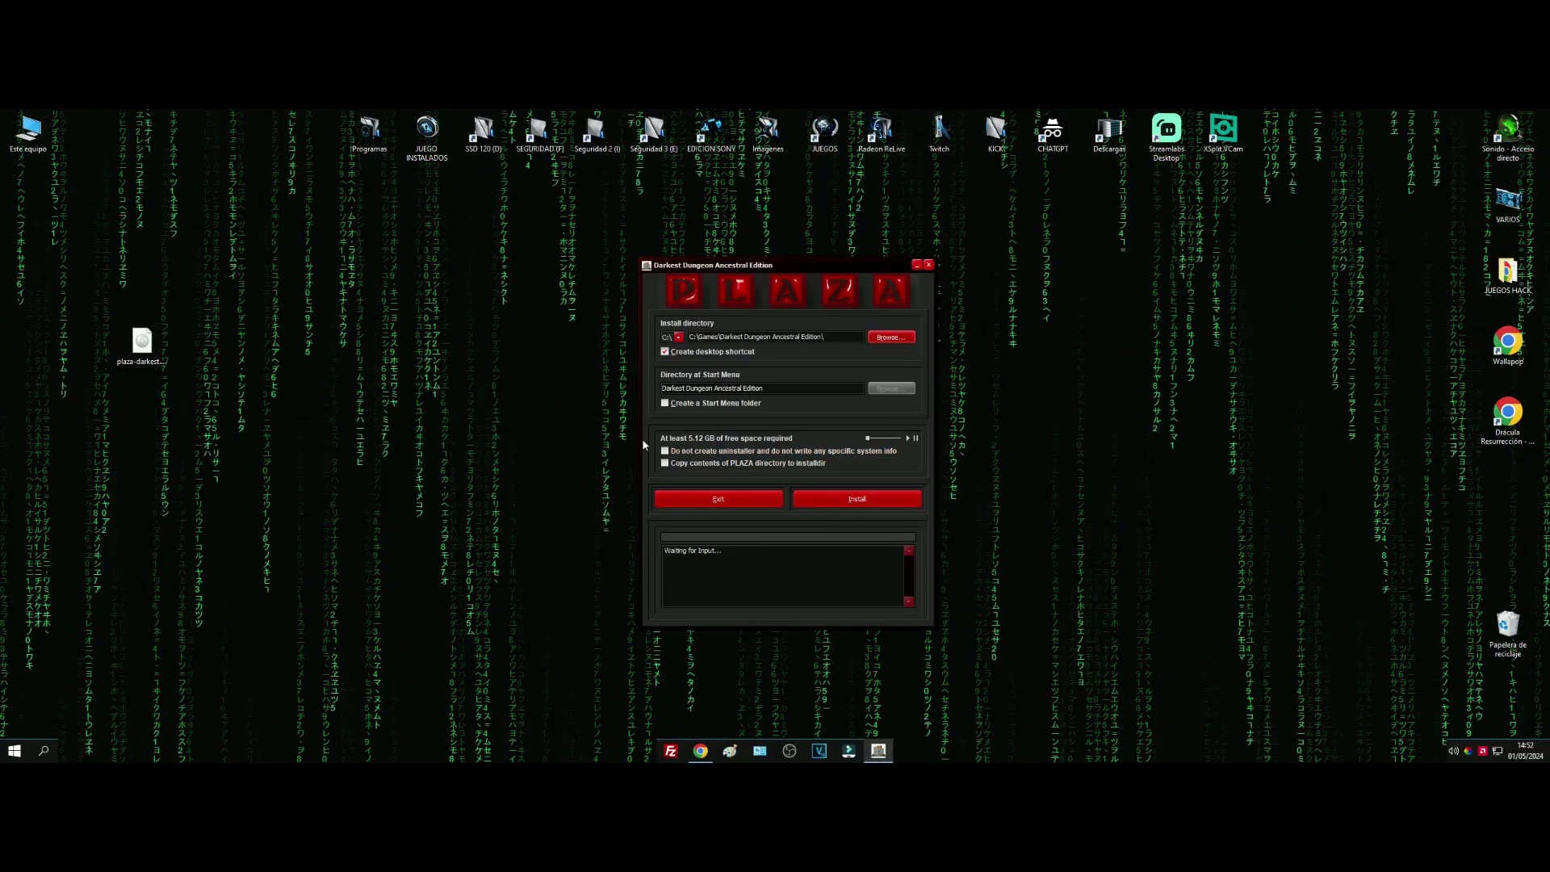
left_click(875, 504)
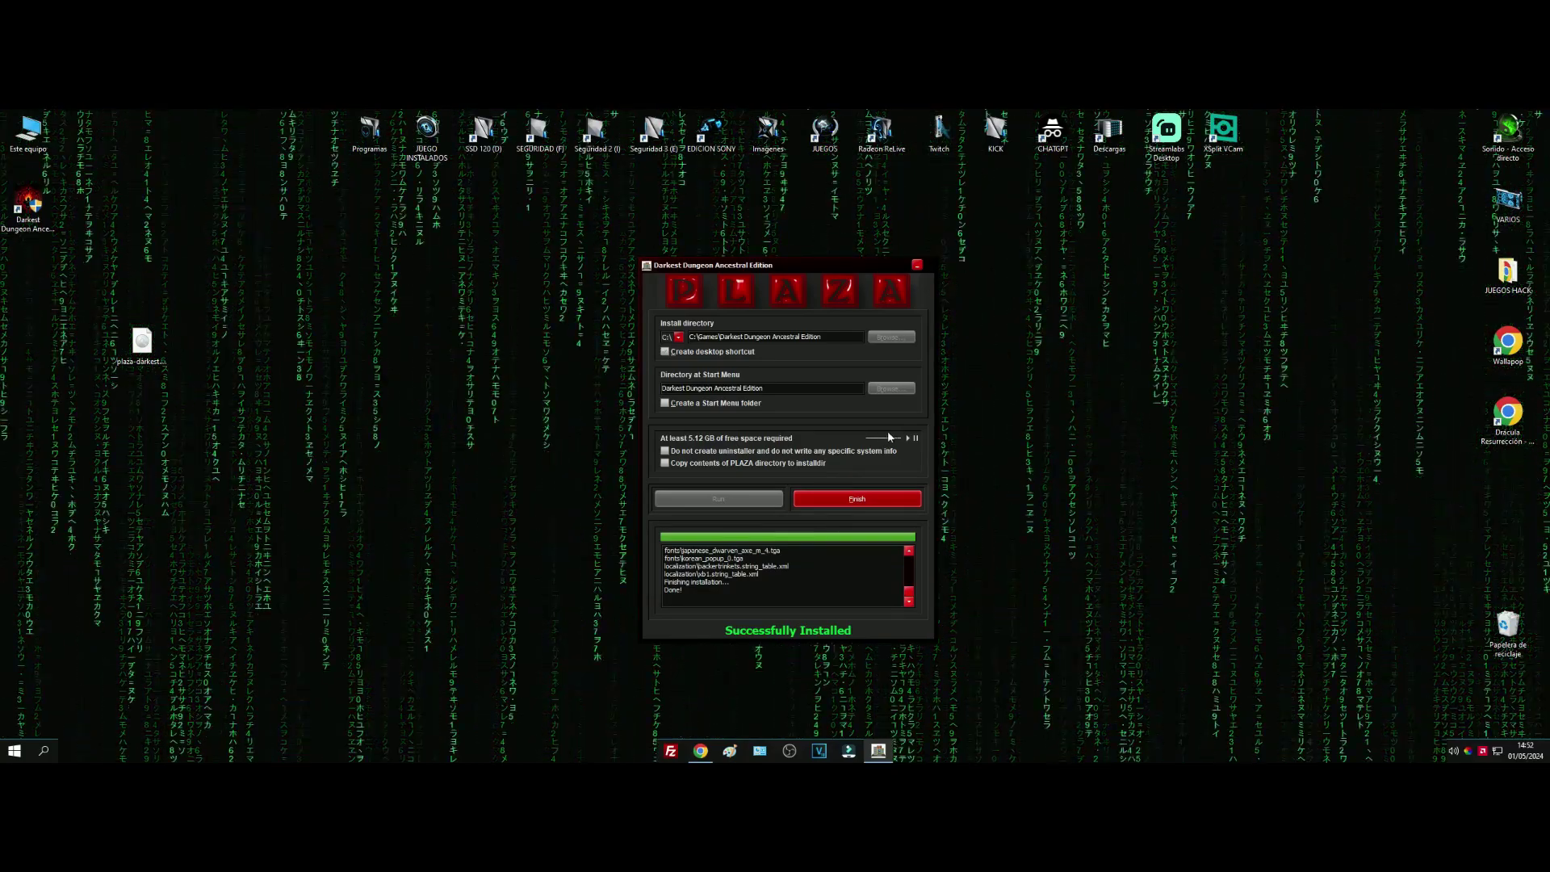
left_click(853, 502)
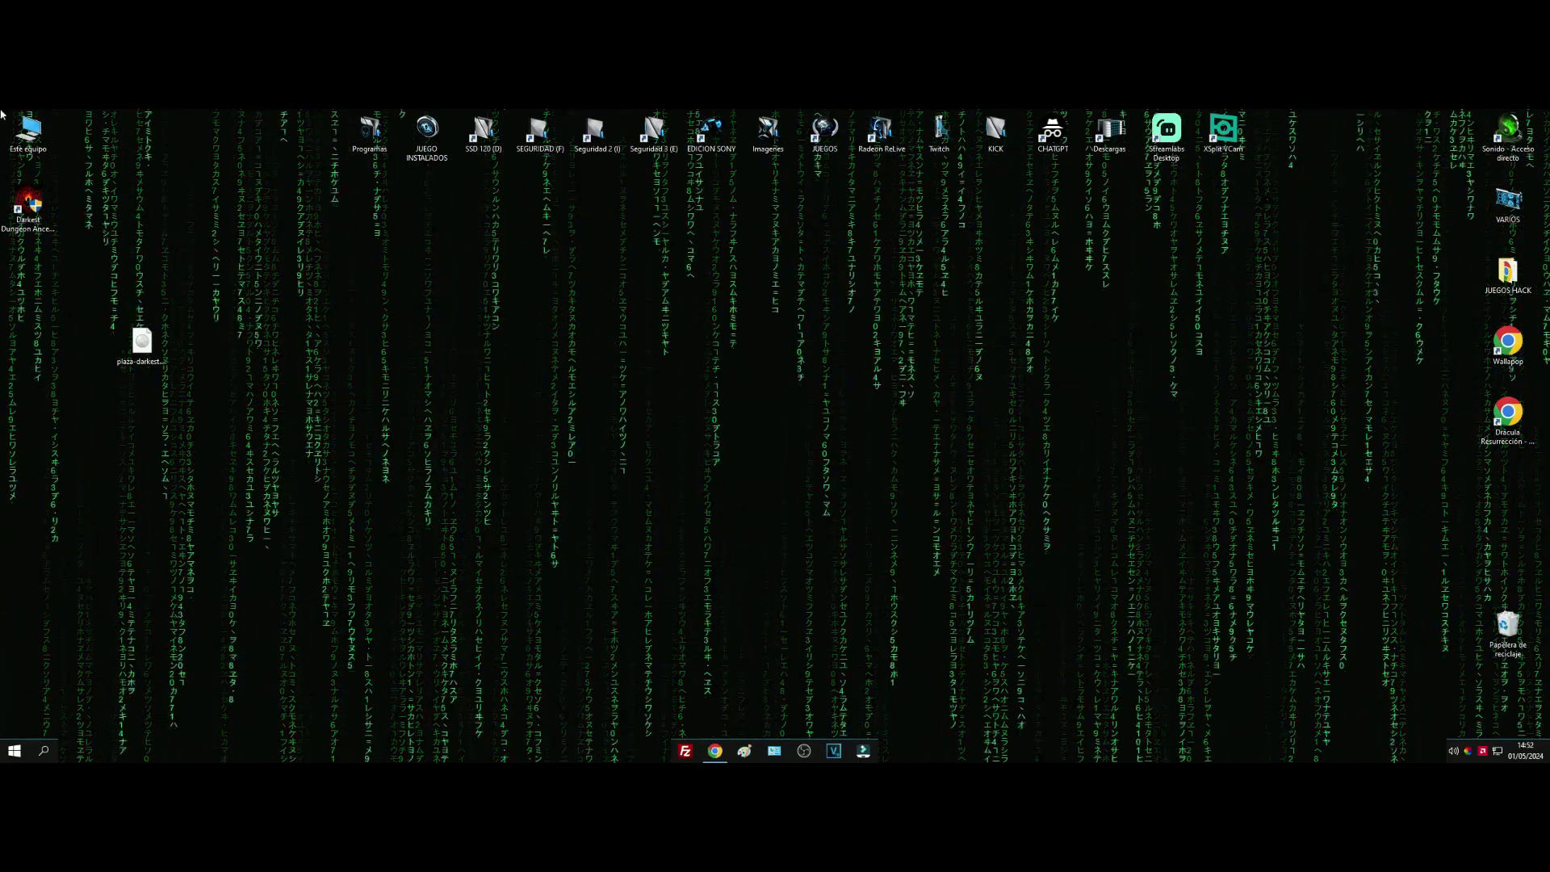
- Try to launch Darkest Dungeon from its desktop shortcut, dismiss the Steam dialog and exit Steam
left_click(31, 209)
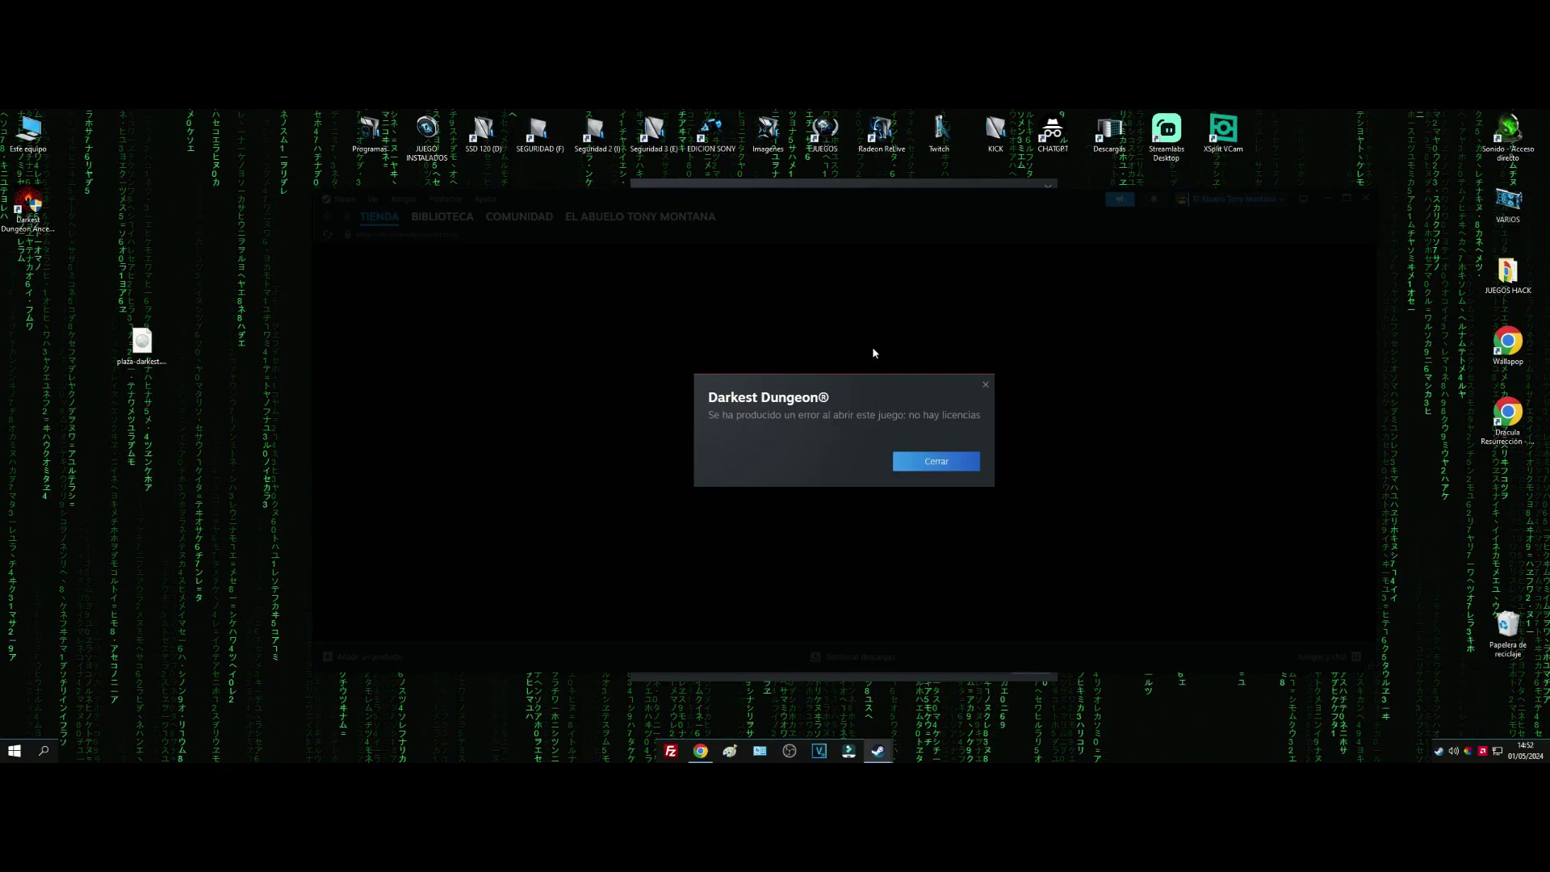
left_click(941, 461)
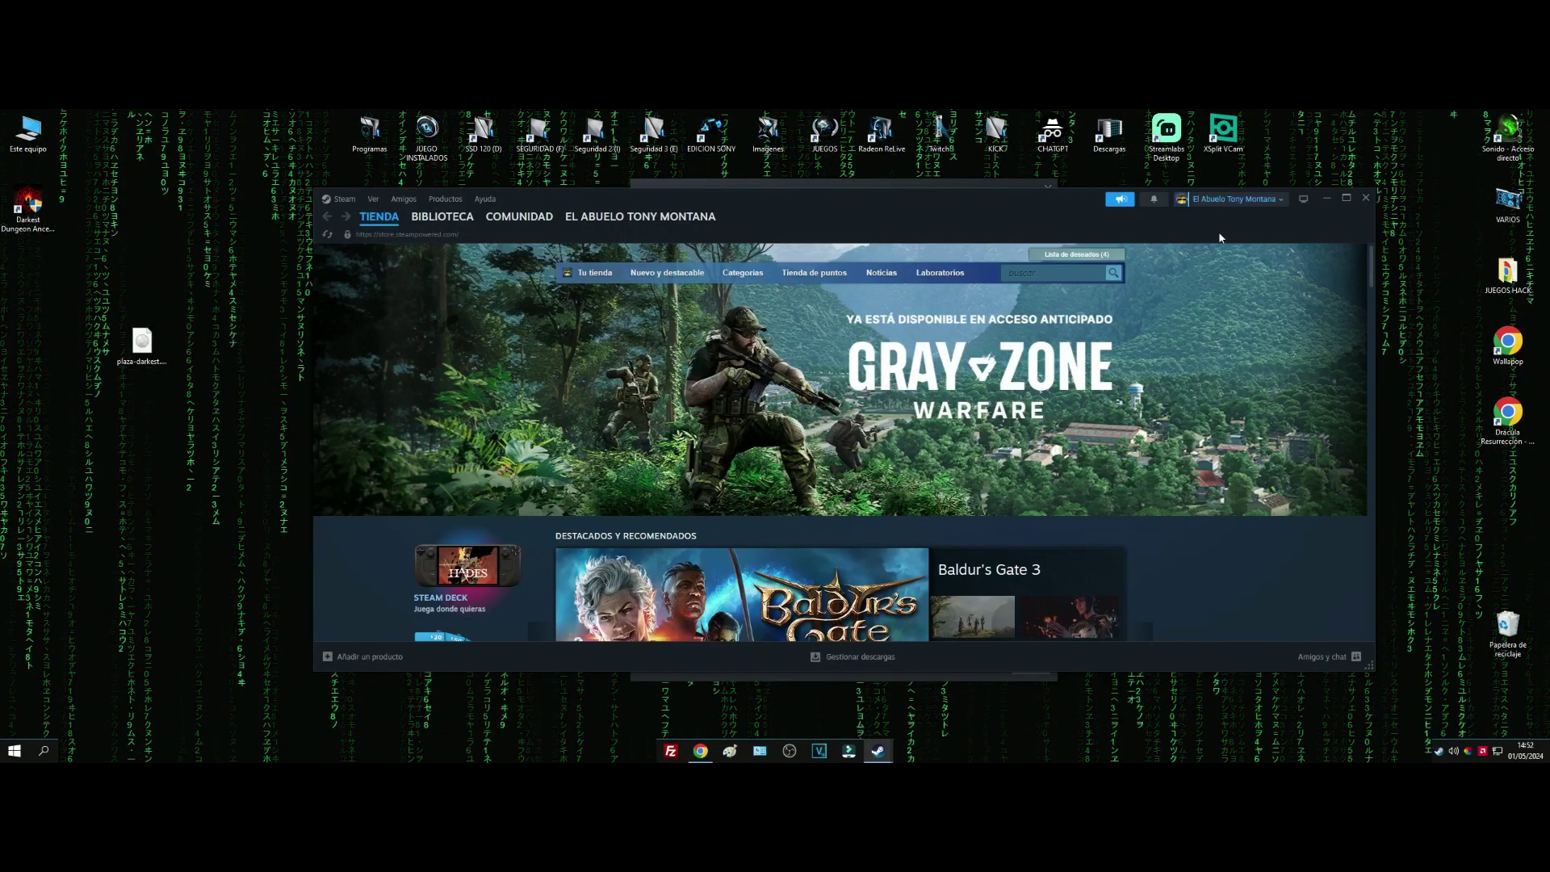
left_click(1364, 198)
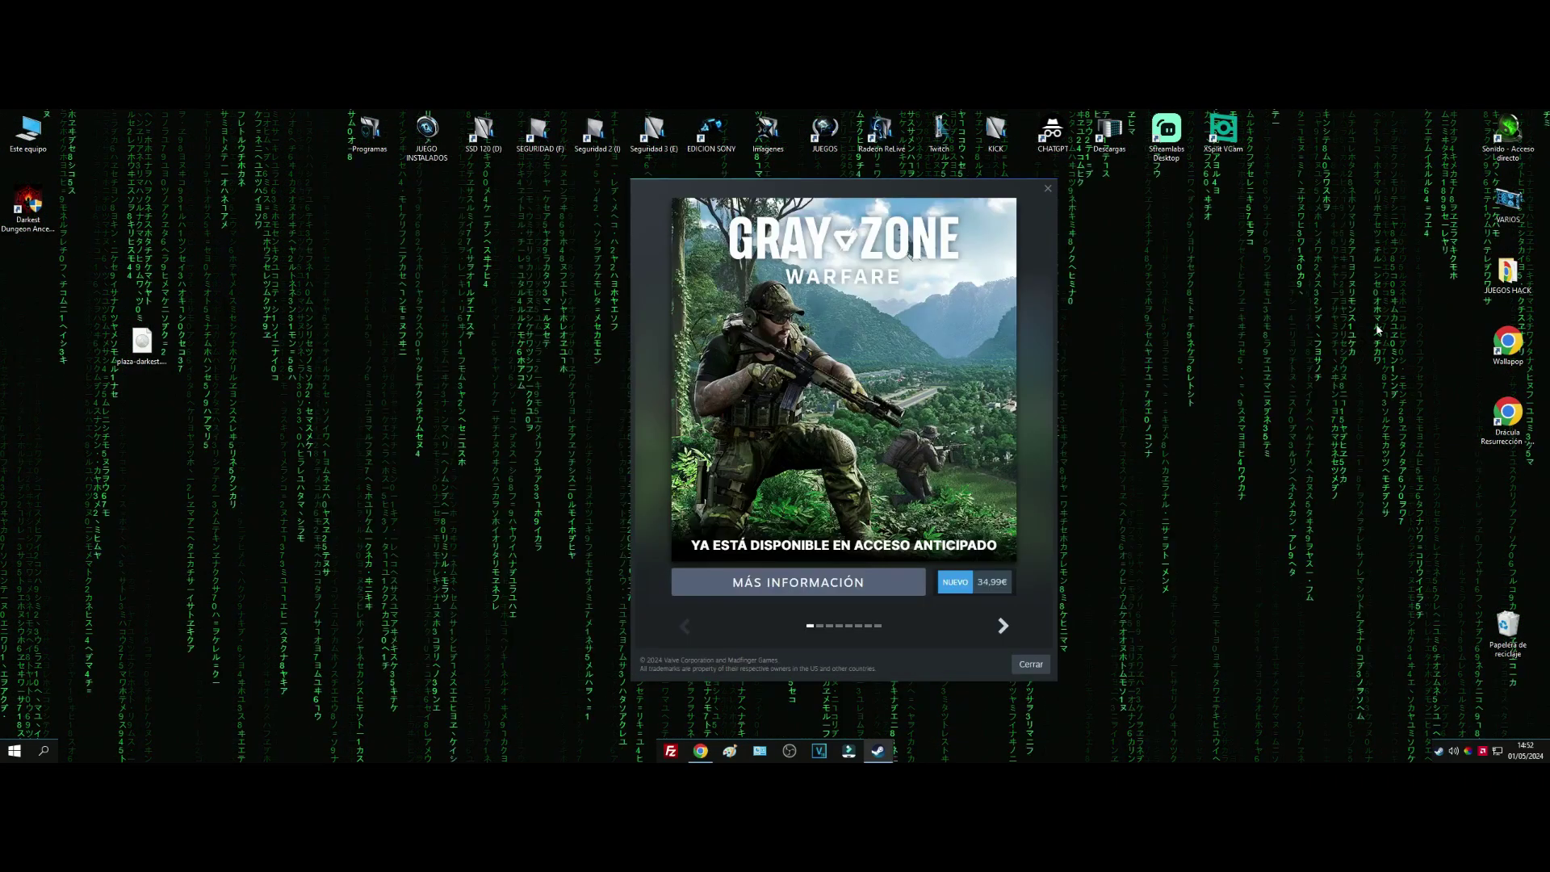
right_click(1438, 751)
left_click(1332, 736)
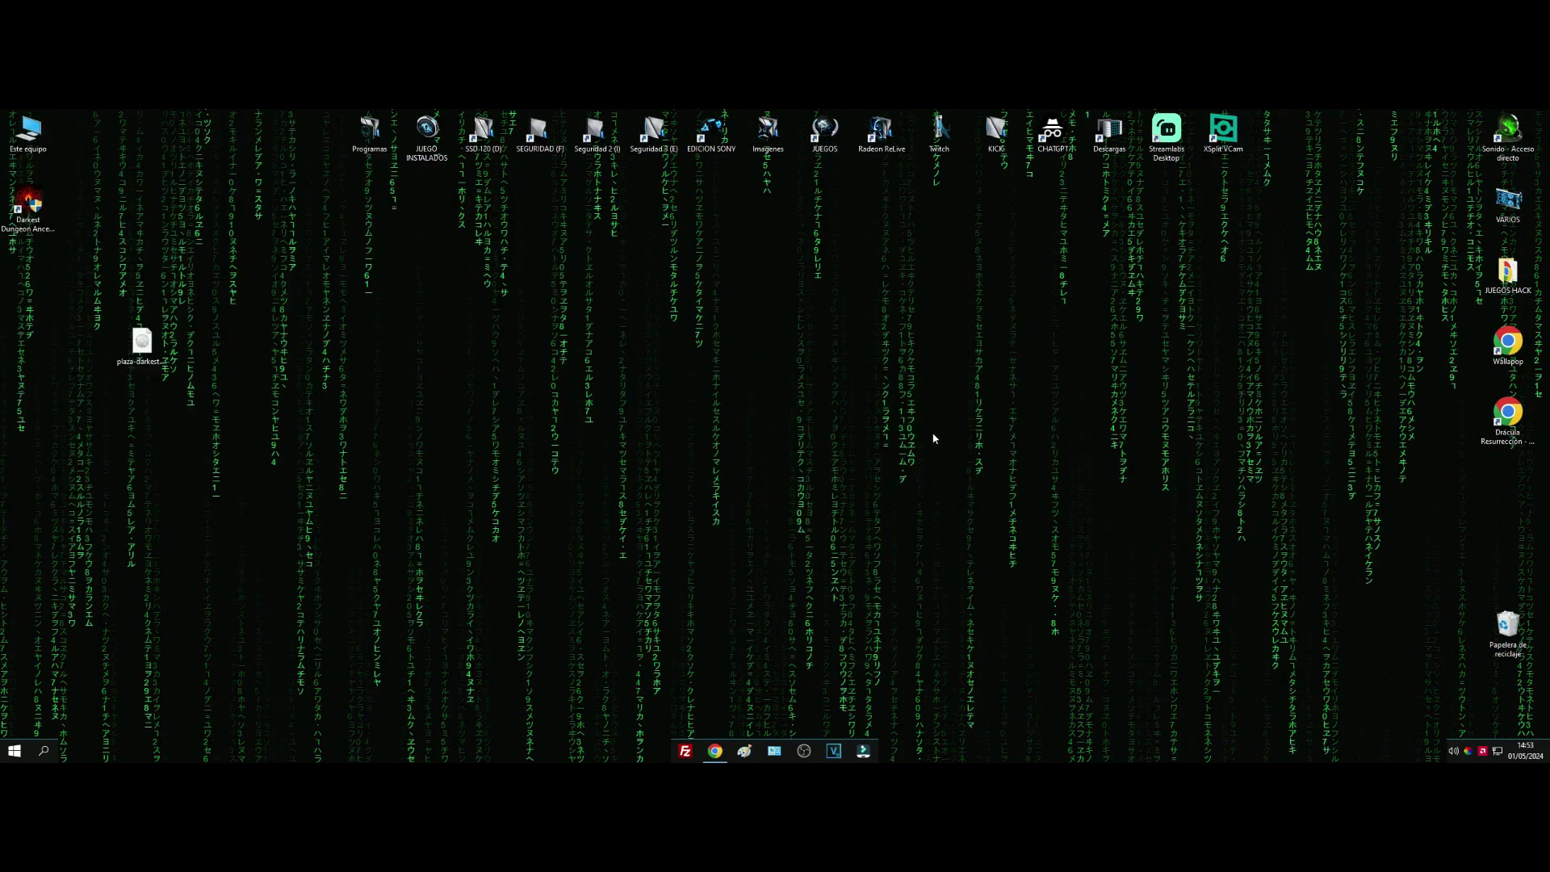
- Look inside the PLAZA folder on the mounted Darkest Dungeon disc, copy the whole folder and close the window
double_click(16, 136)
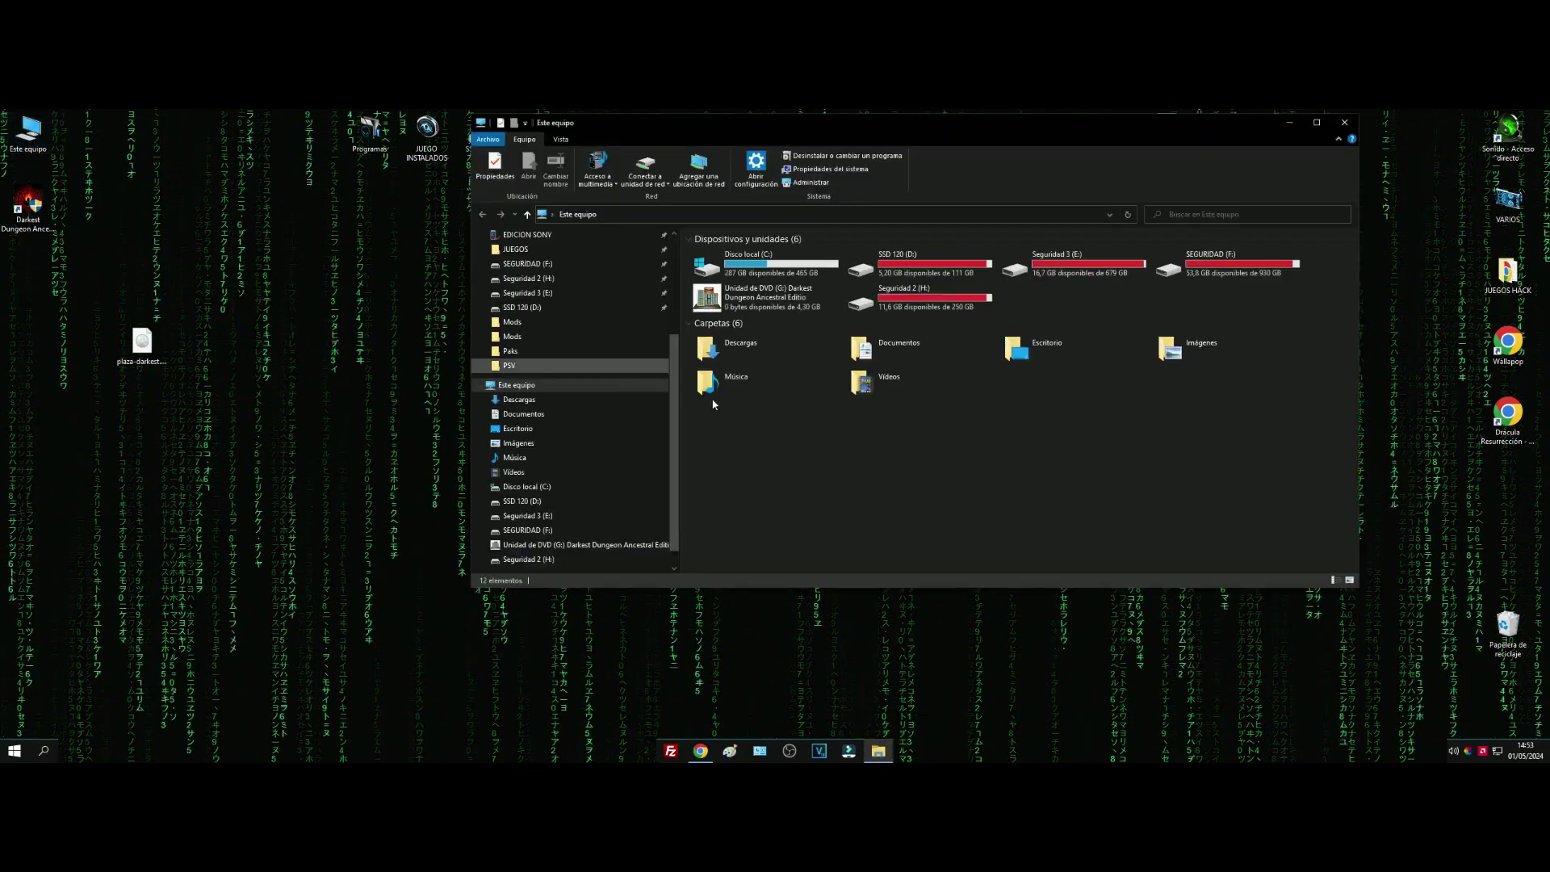
double_click(704, 302)
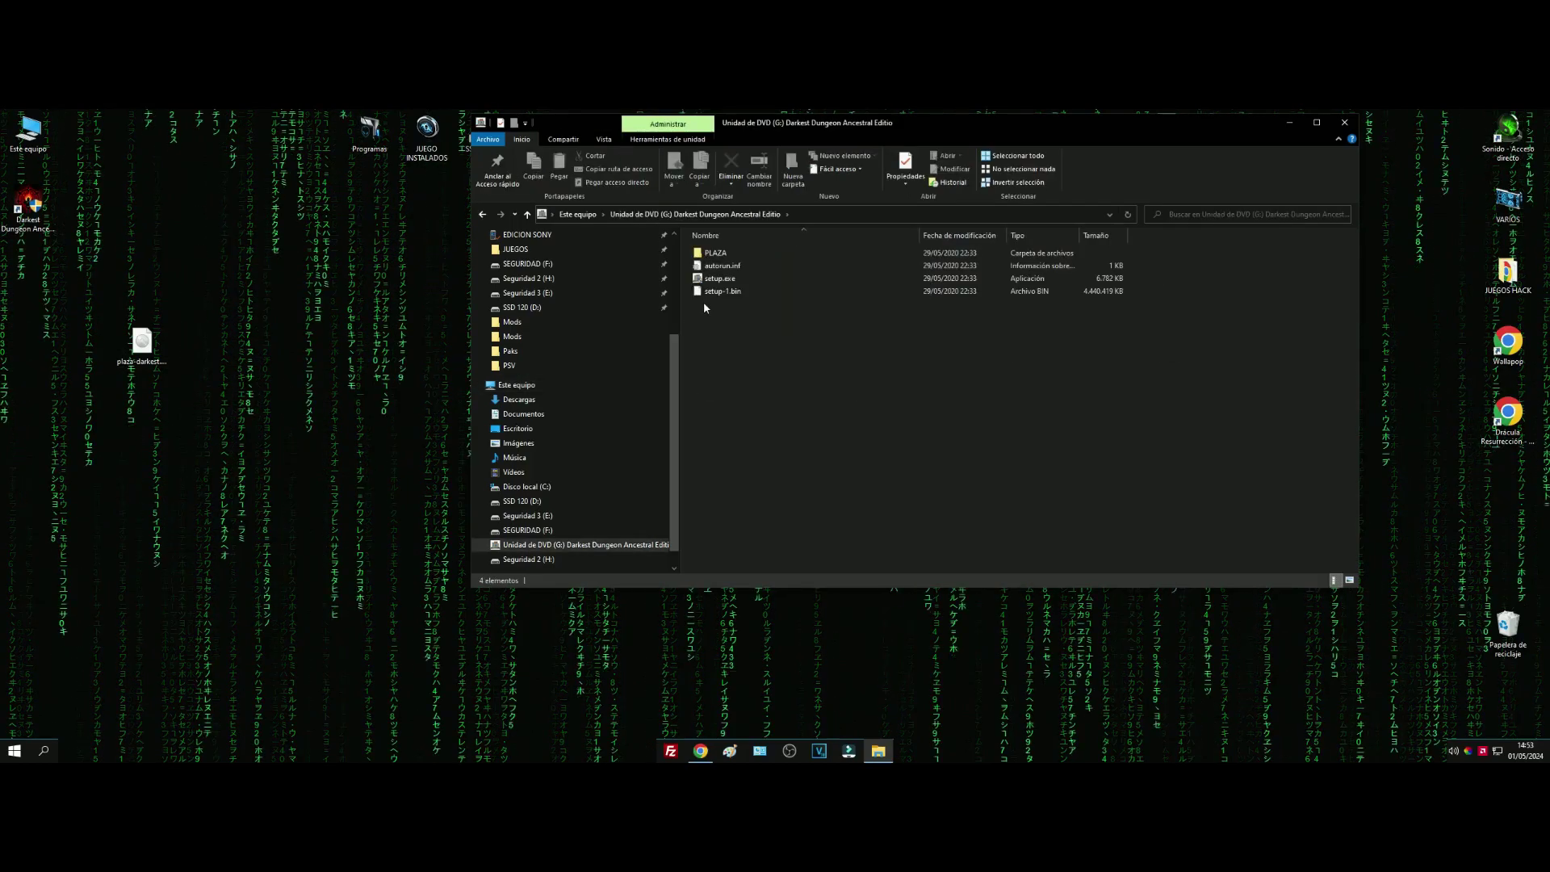
double_click(712, 253)
double_click(718, 254)
key("BackSpace")
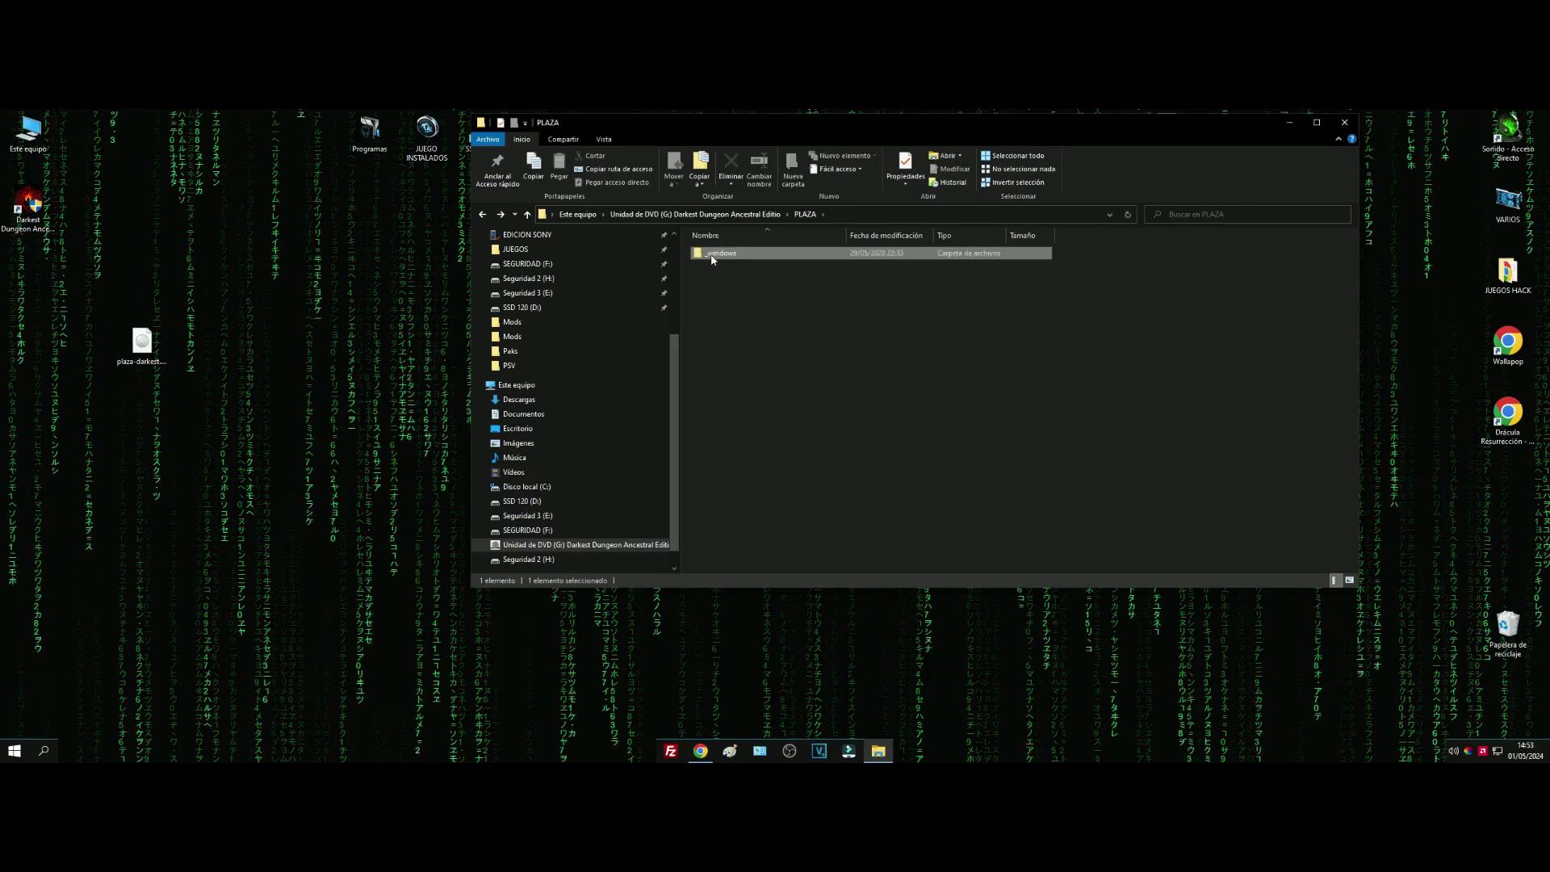
key("BackSpace")
right_click(711, 255)
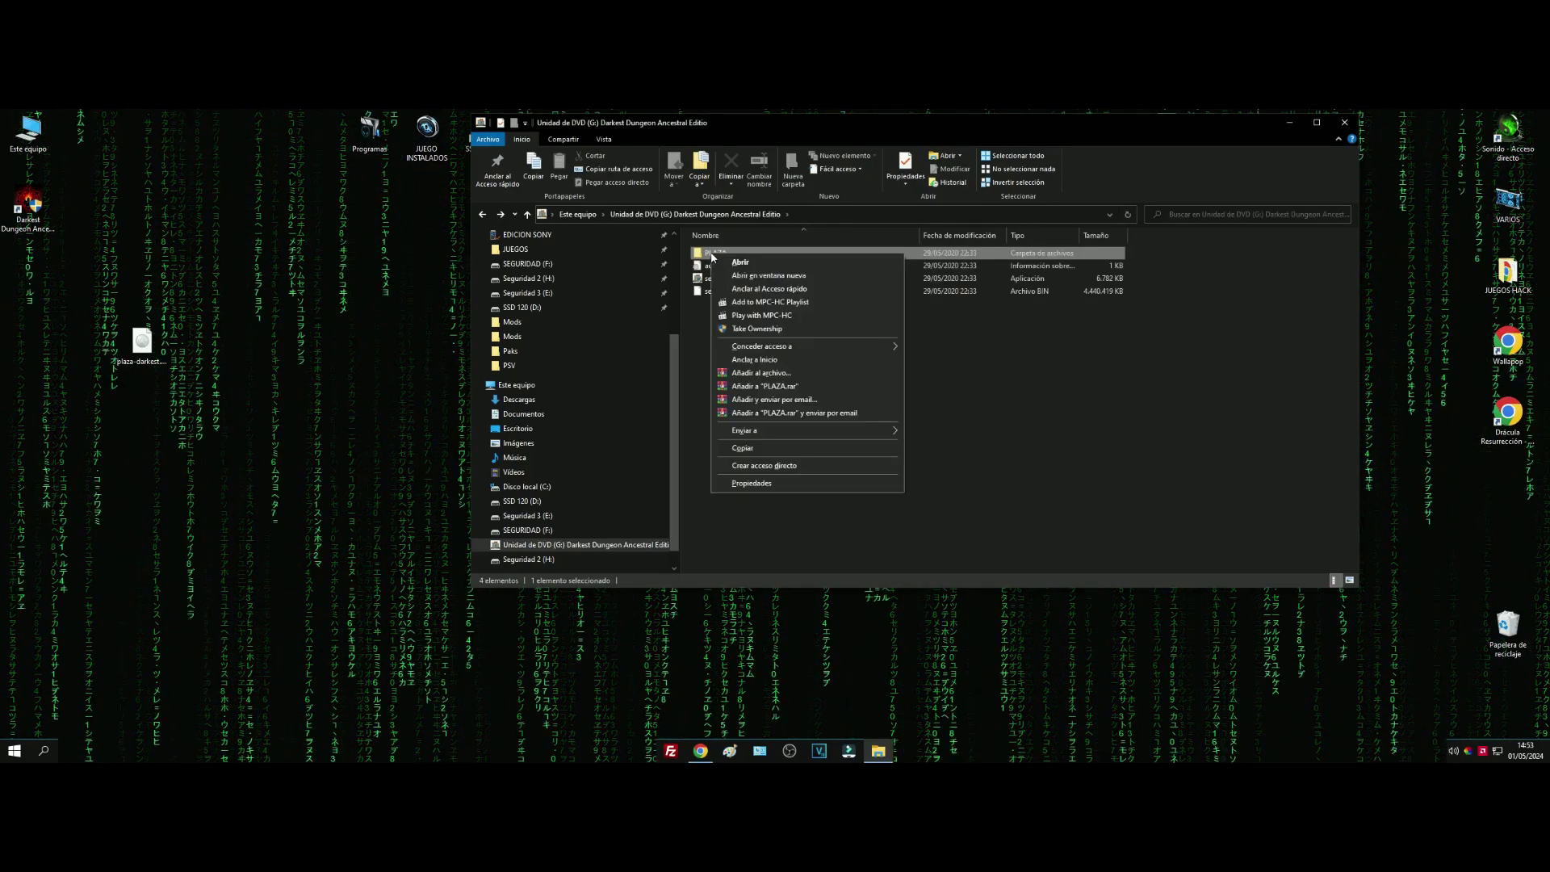
left_click(754, 446)
left_click(1352, 121)
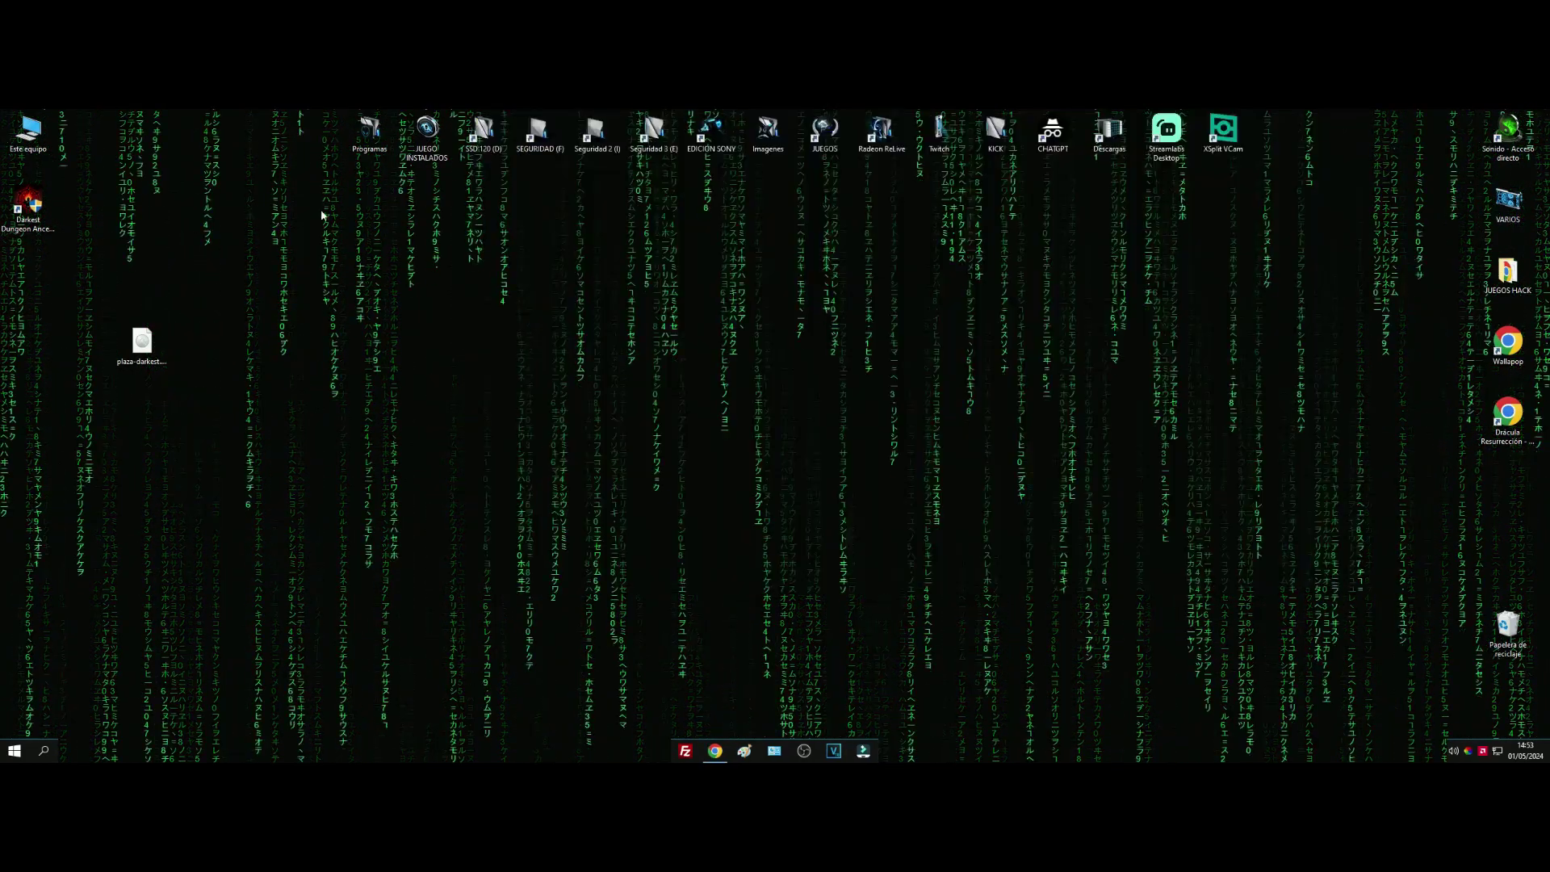
- Open the file location of the Darkest Dungeon desktop shortcut and check the tools folder inside it
right_click(27, 208)
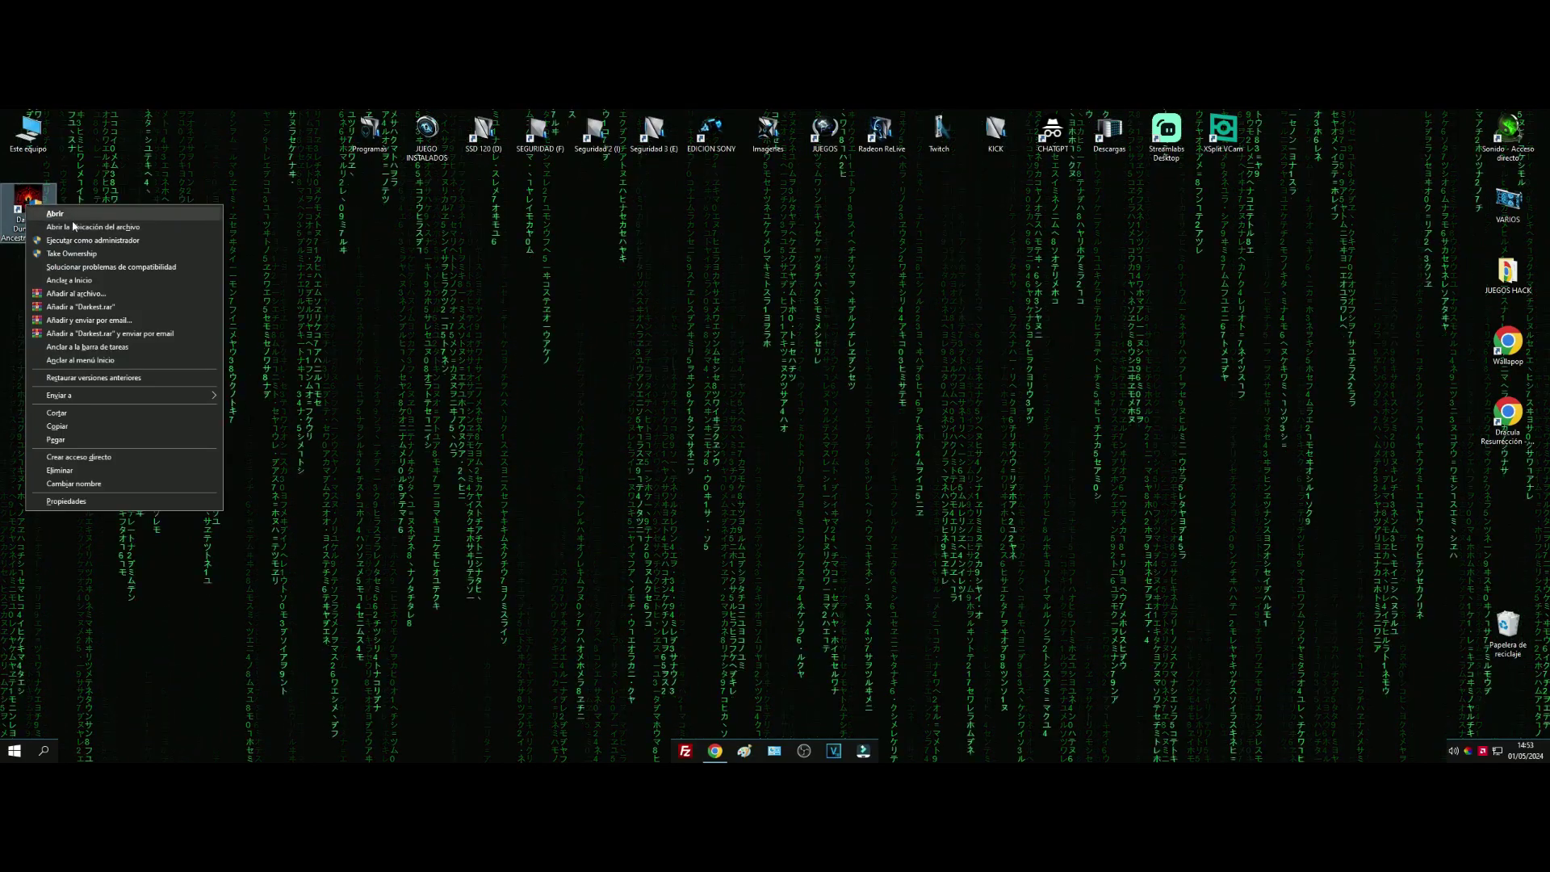
left_click(93, 227)
right_click(28, 207)
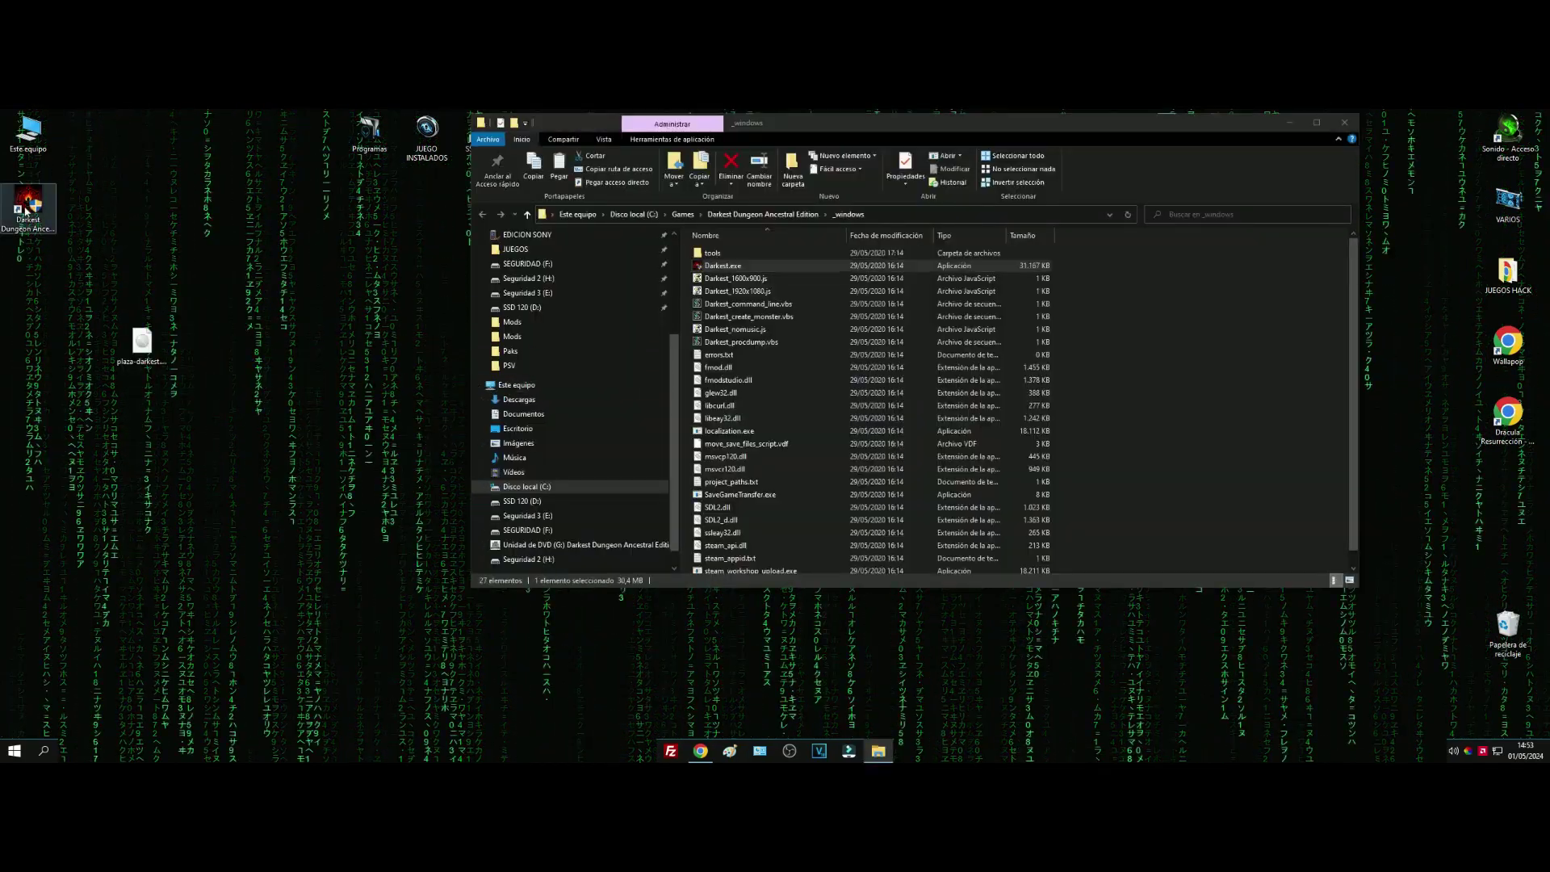
left_click(1131, 346)
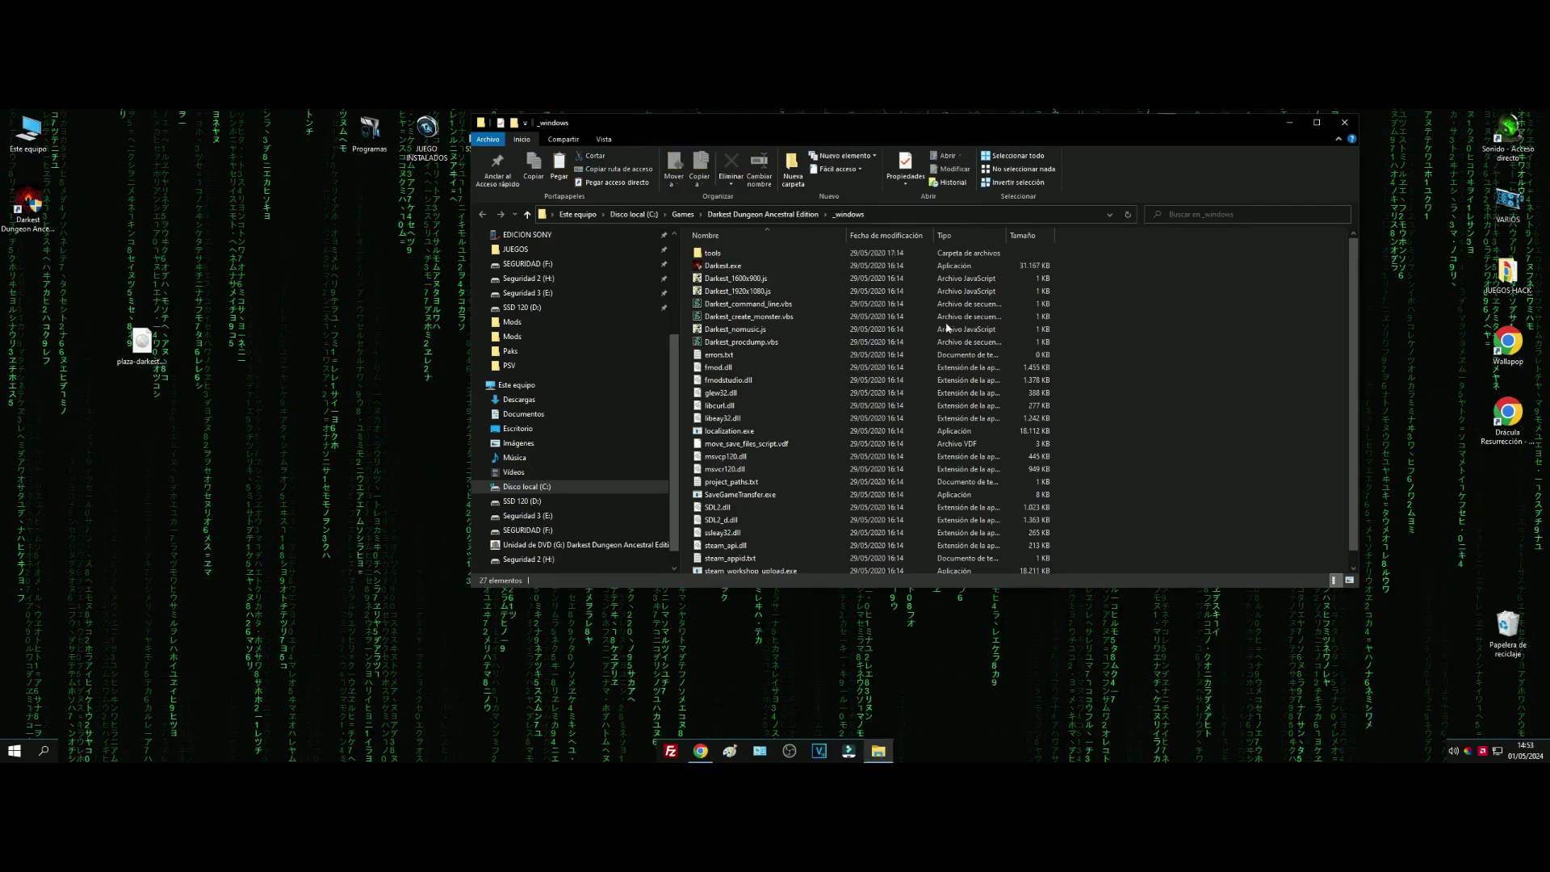
double_click(714, 253)
key("alt+Left")
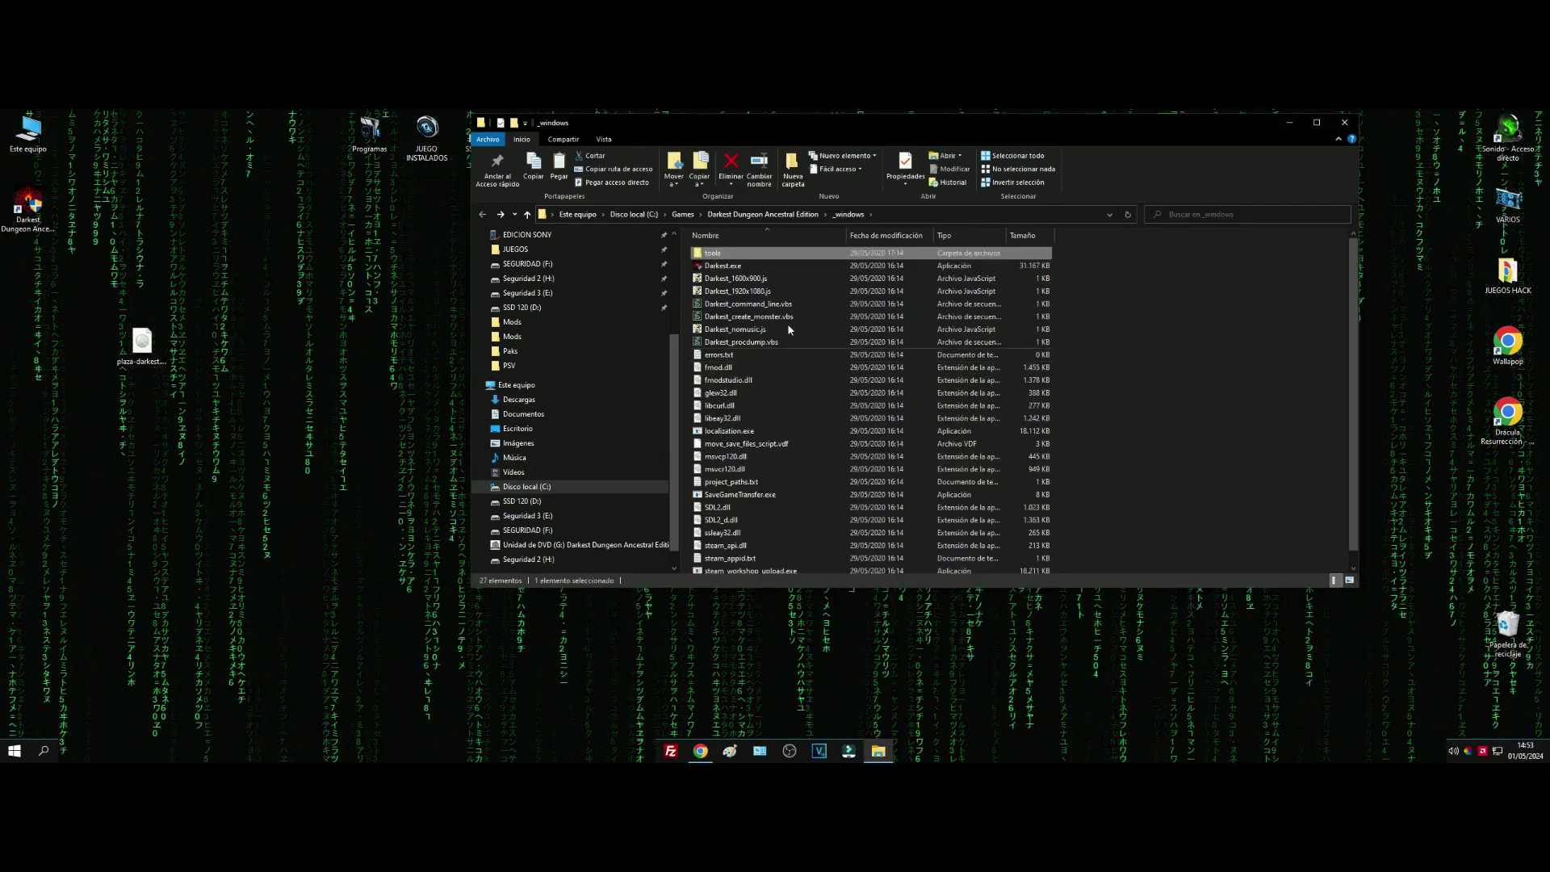
- Open the disc's PLAZA\_windows folder in a second window and arrange it beside the game's install folder
double_click(40, 146)
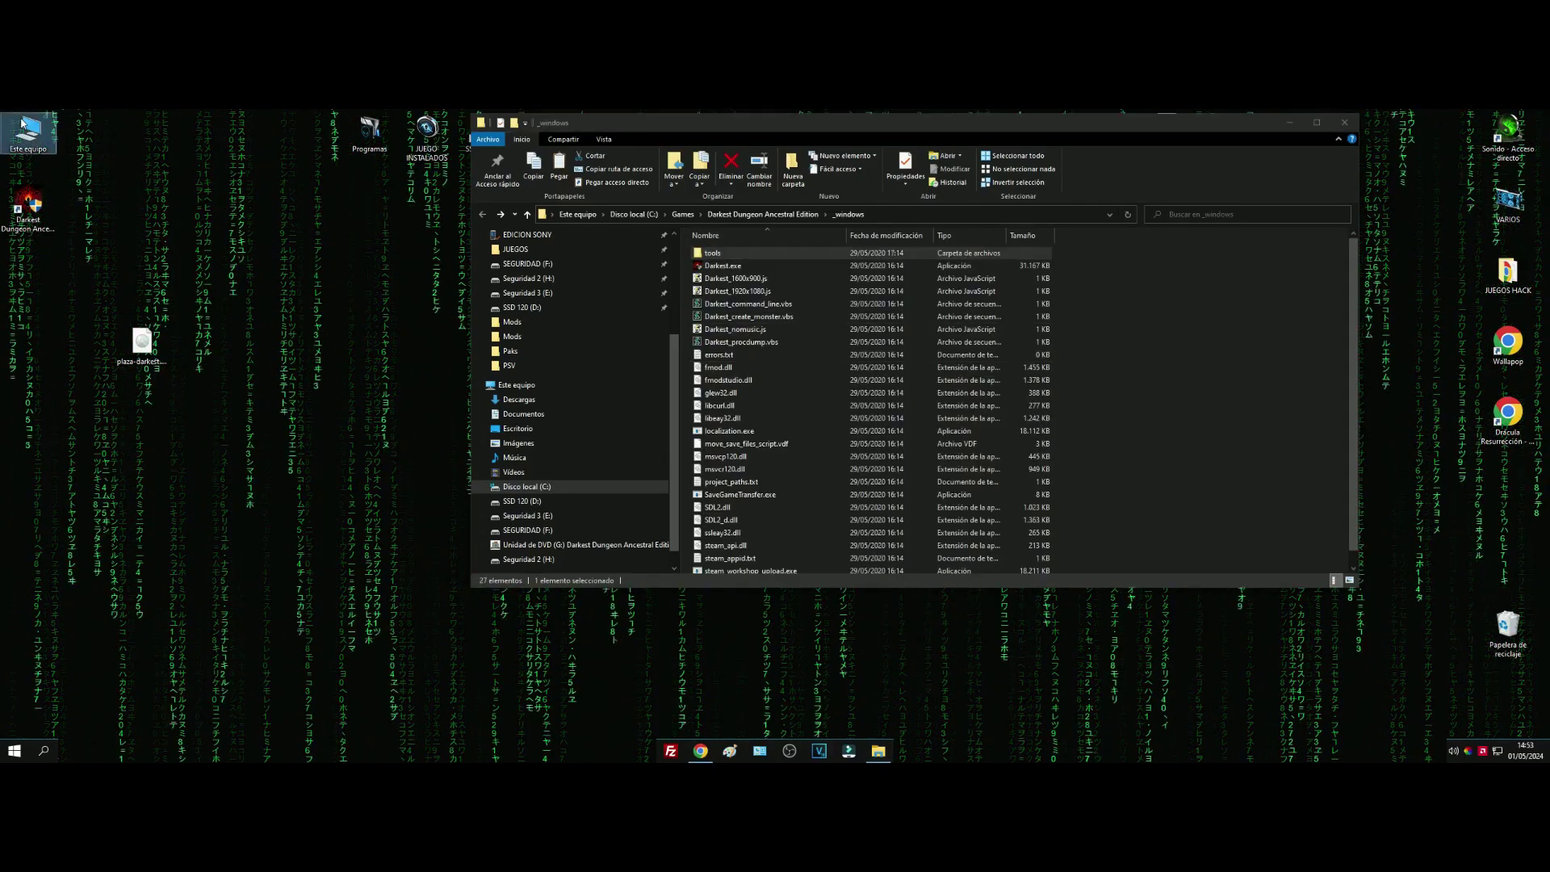
double_click(807, 311)
double_click(799, 269)
left_click(751, 272)
double_click(751, 272)
left_click_drag(1081, 123, 1271, 270)
left_click_drag(1142, 142, 484, 157)
- Copy all the files in the disc's PLAZA\_windows folder, including Darkest.exe, steam_api.dll and steam_emu.ini
left_click_drag(533, 385, 355, 262)
right_click(398, 300)
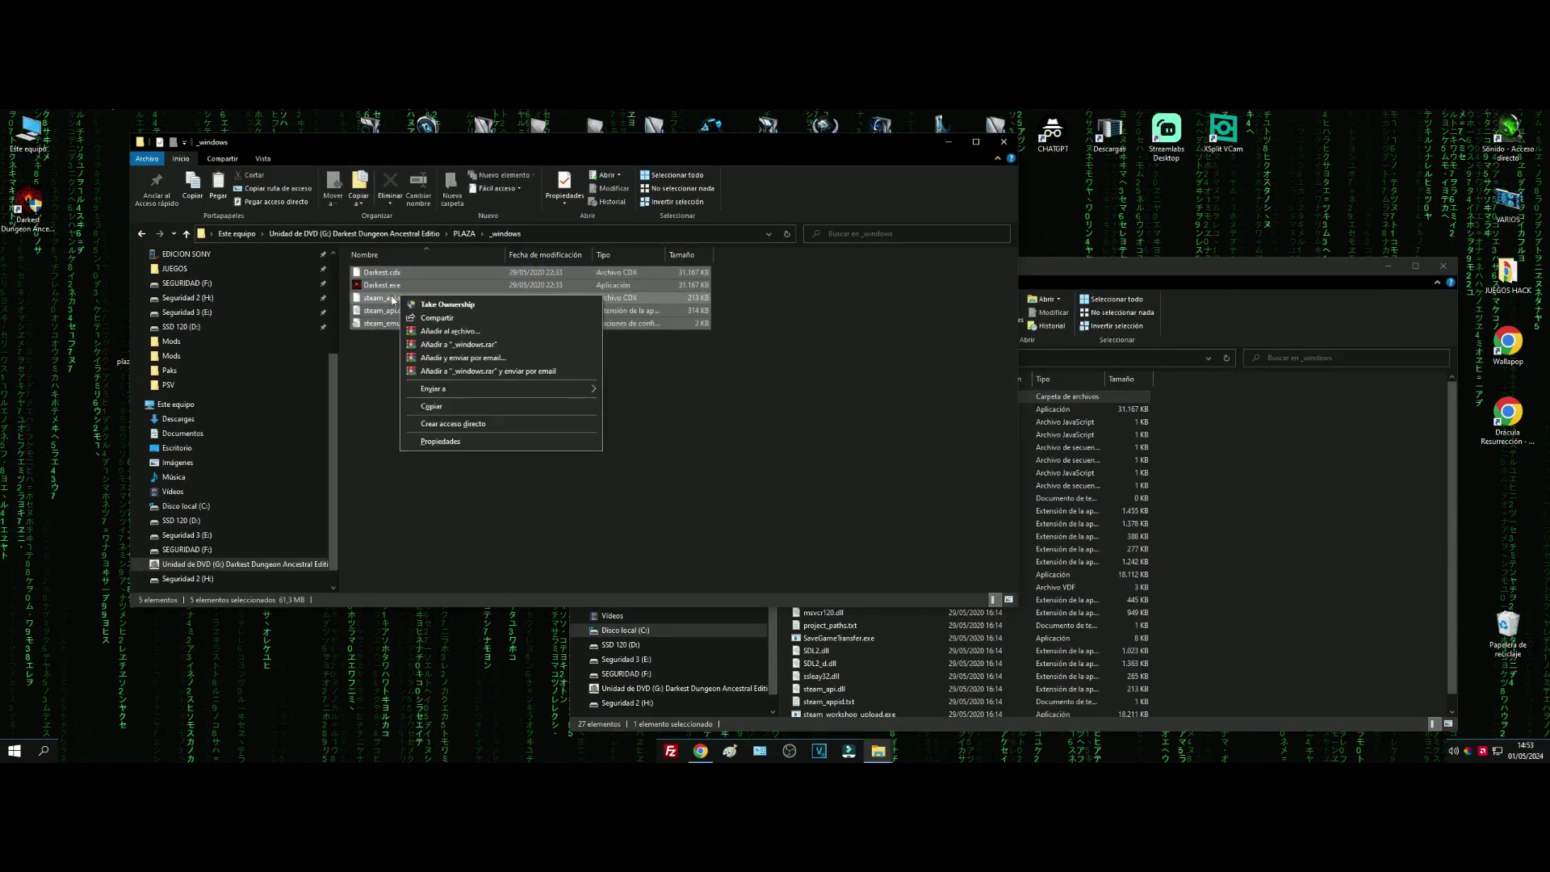
left_click(457, 405)
left_click_drag(554, 433, 356, 250)
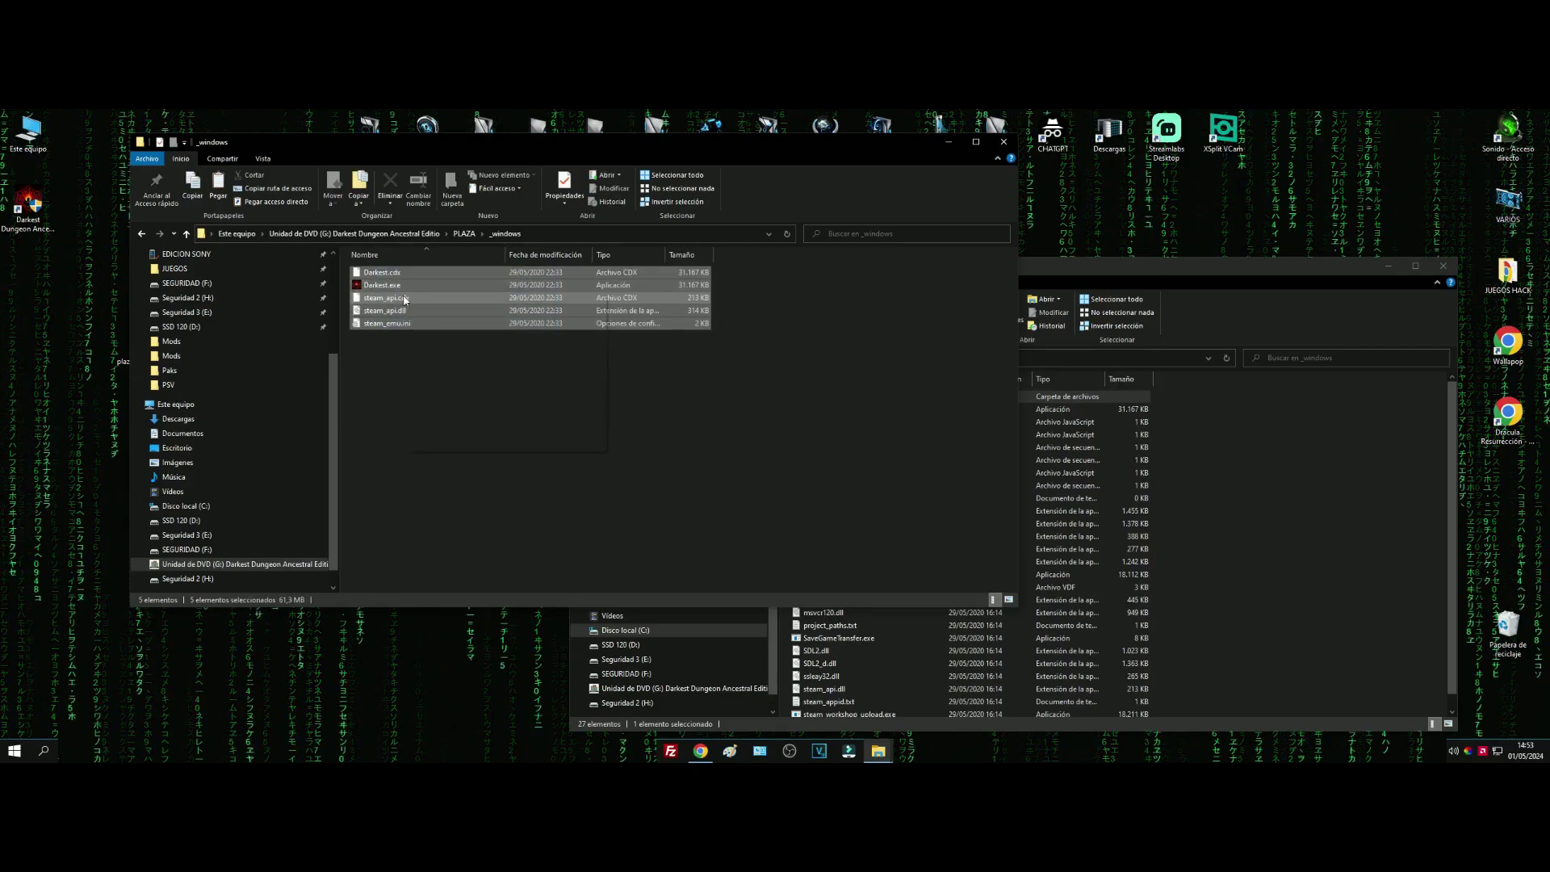
right_click(403, 300)
left_click(476, 406)
- Paste the copied files into the game's installed _windows folder, replacing the existing ones, and close both folder windows
left_click(1256, 493)
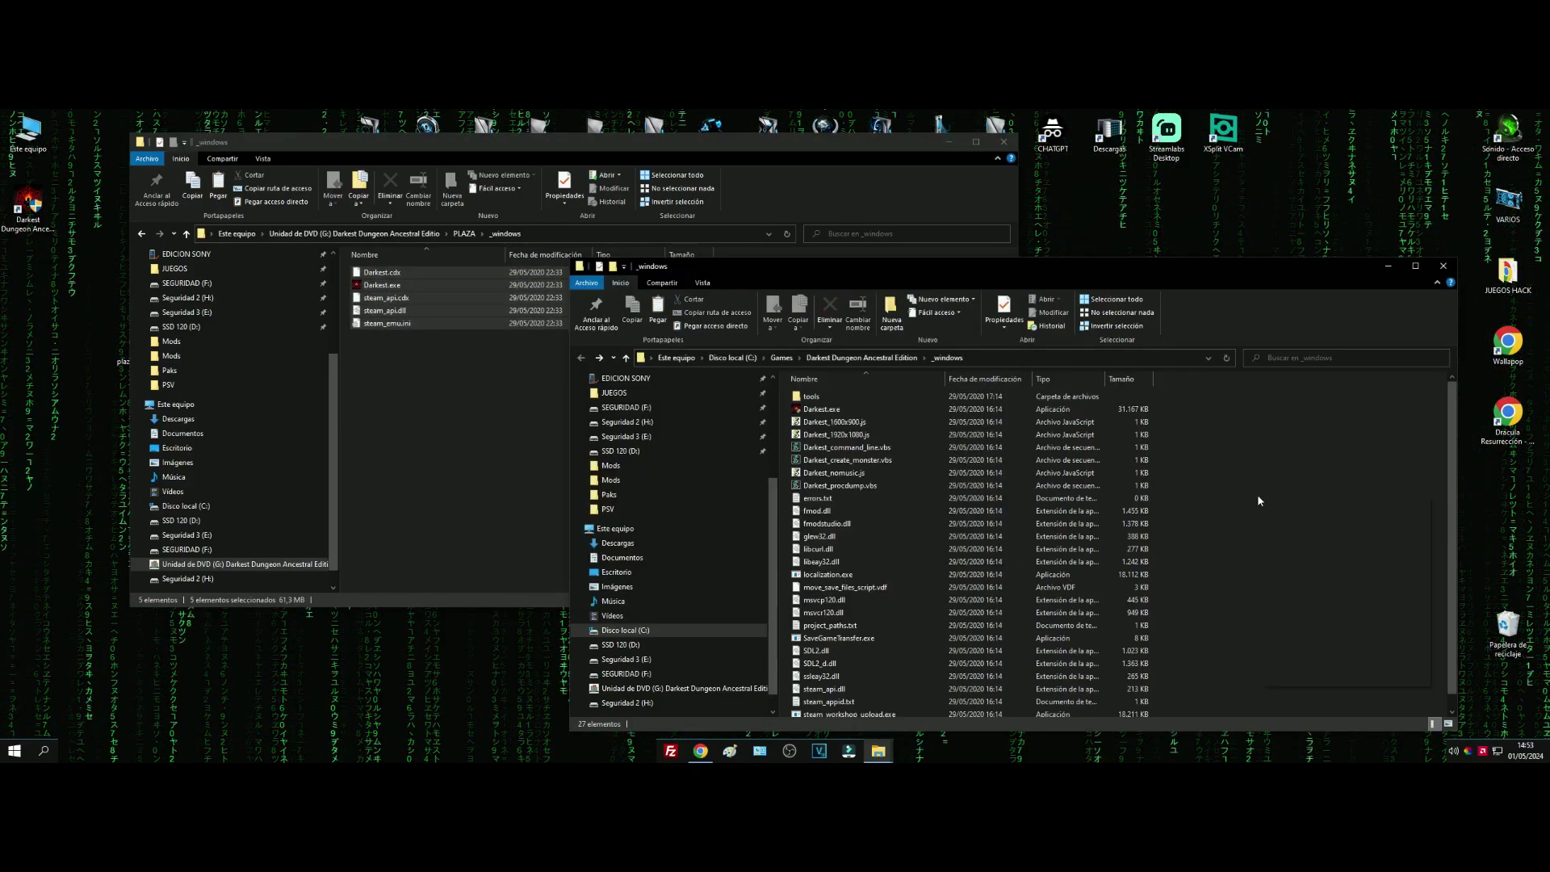
right_click(1257, 496)
left_click(1299, 599)
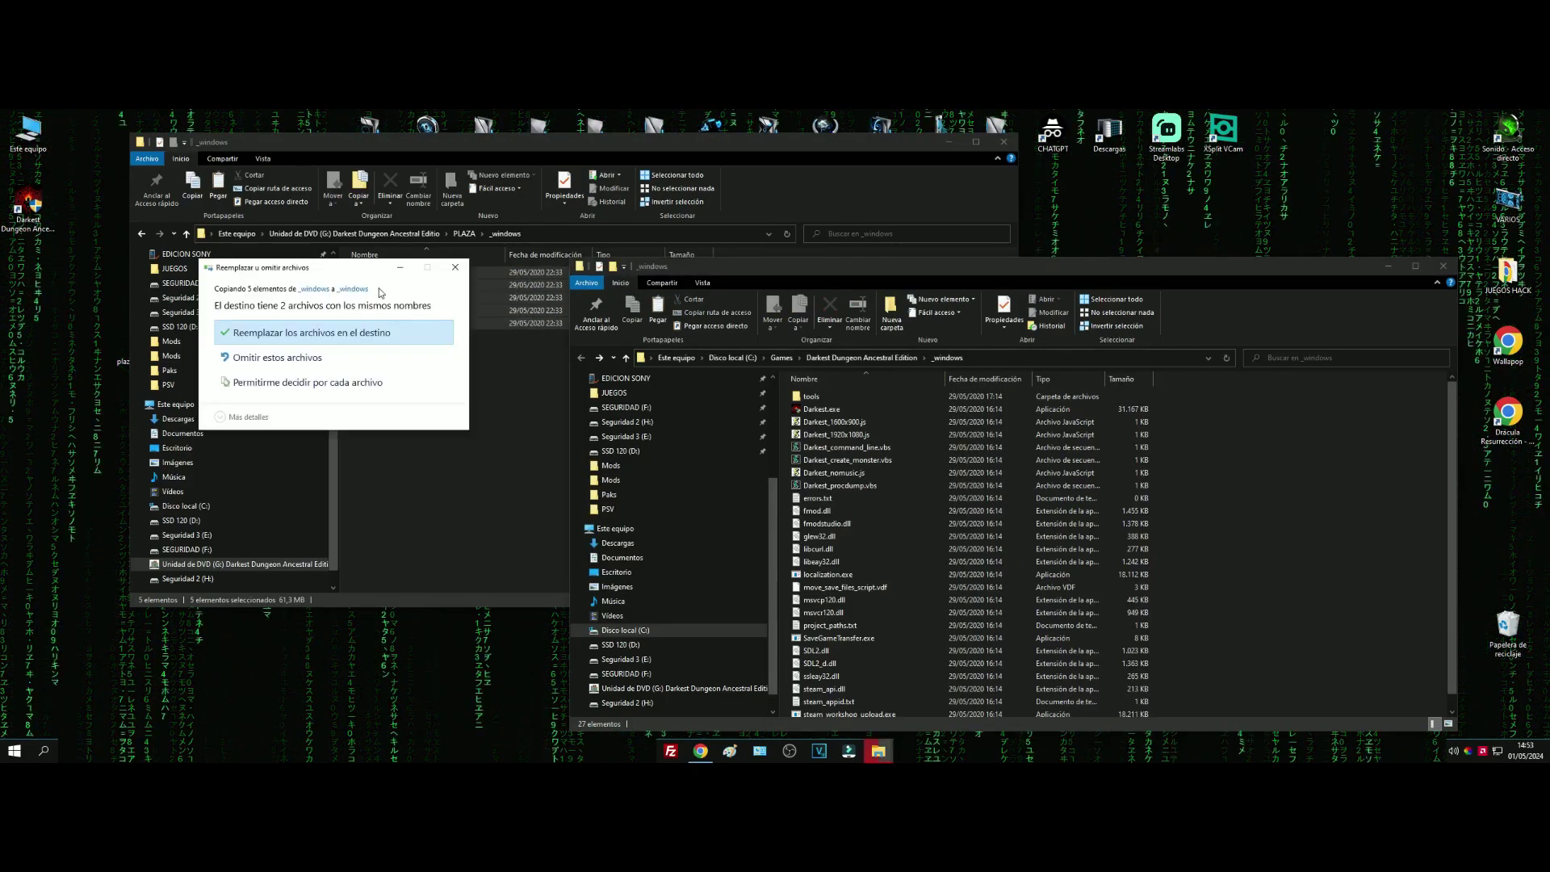
left_click(365, 335)
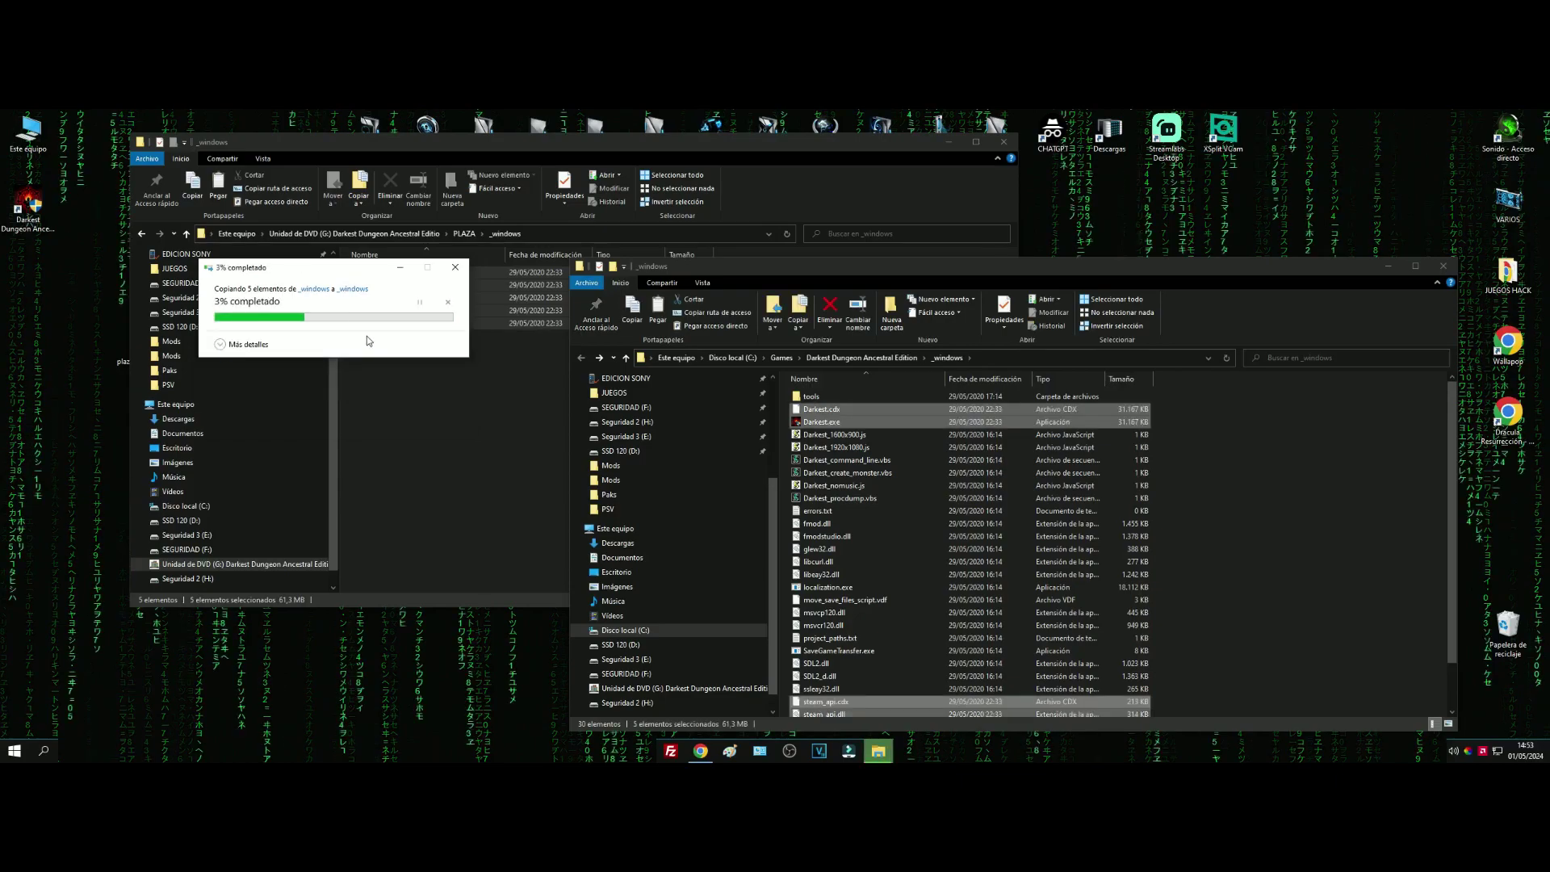
left_click(1003, 143)
left_click(1444, 266)
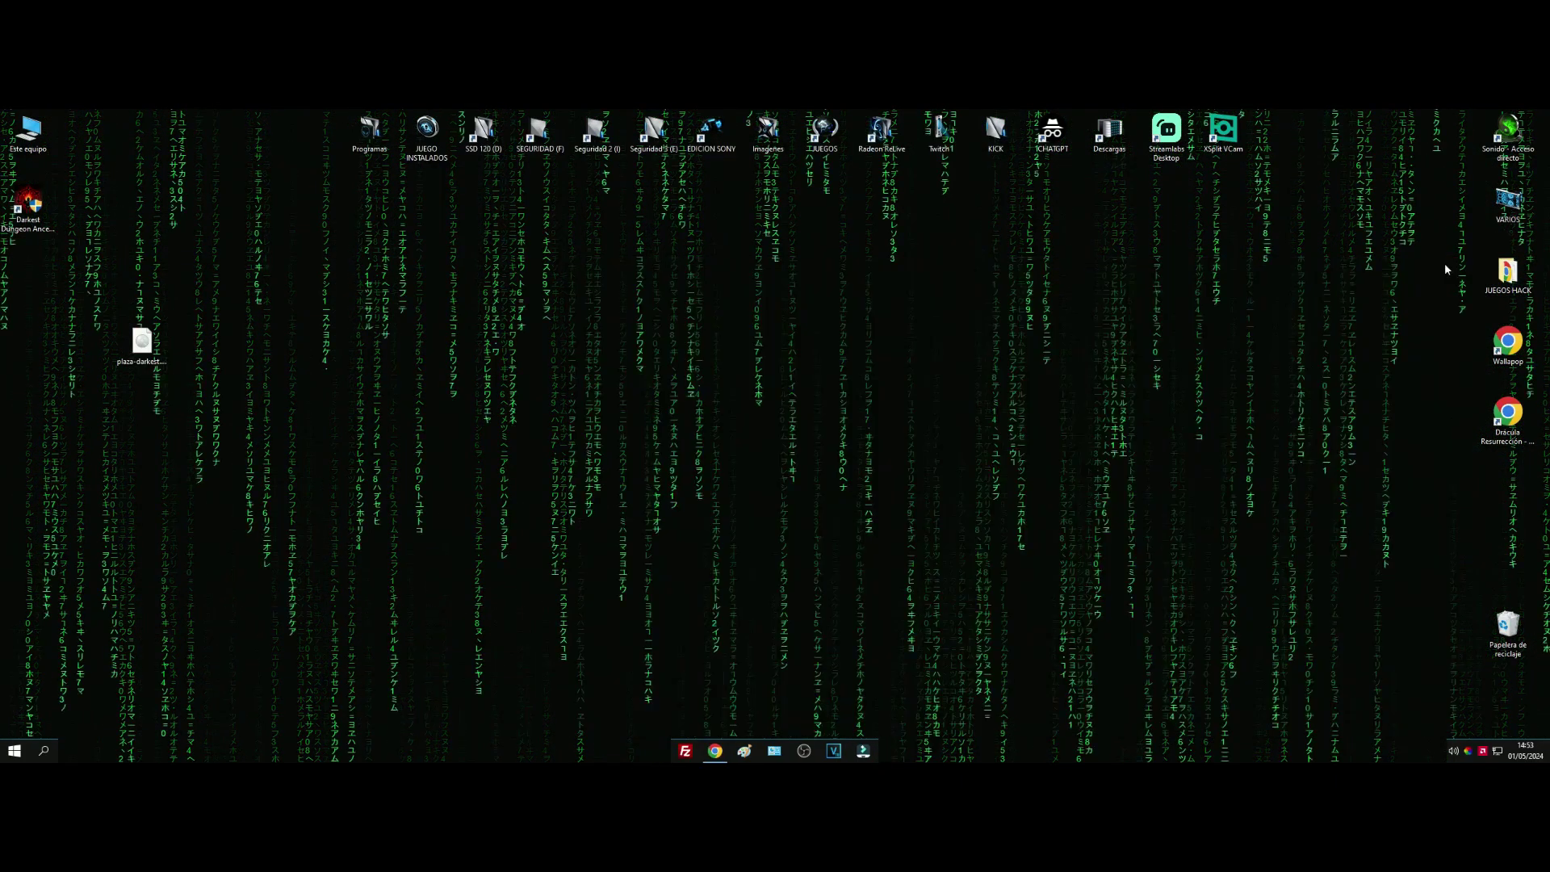
- Launch Darkest Dungeon from its desktop shortcut, skip the intro text and enable data collection
double_click(36, 209)
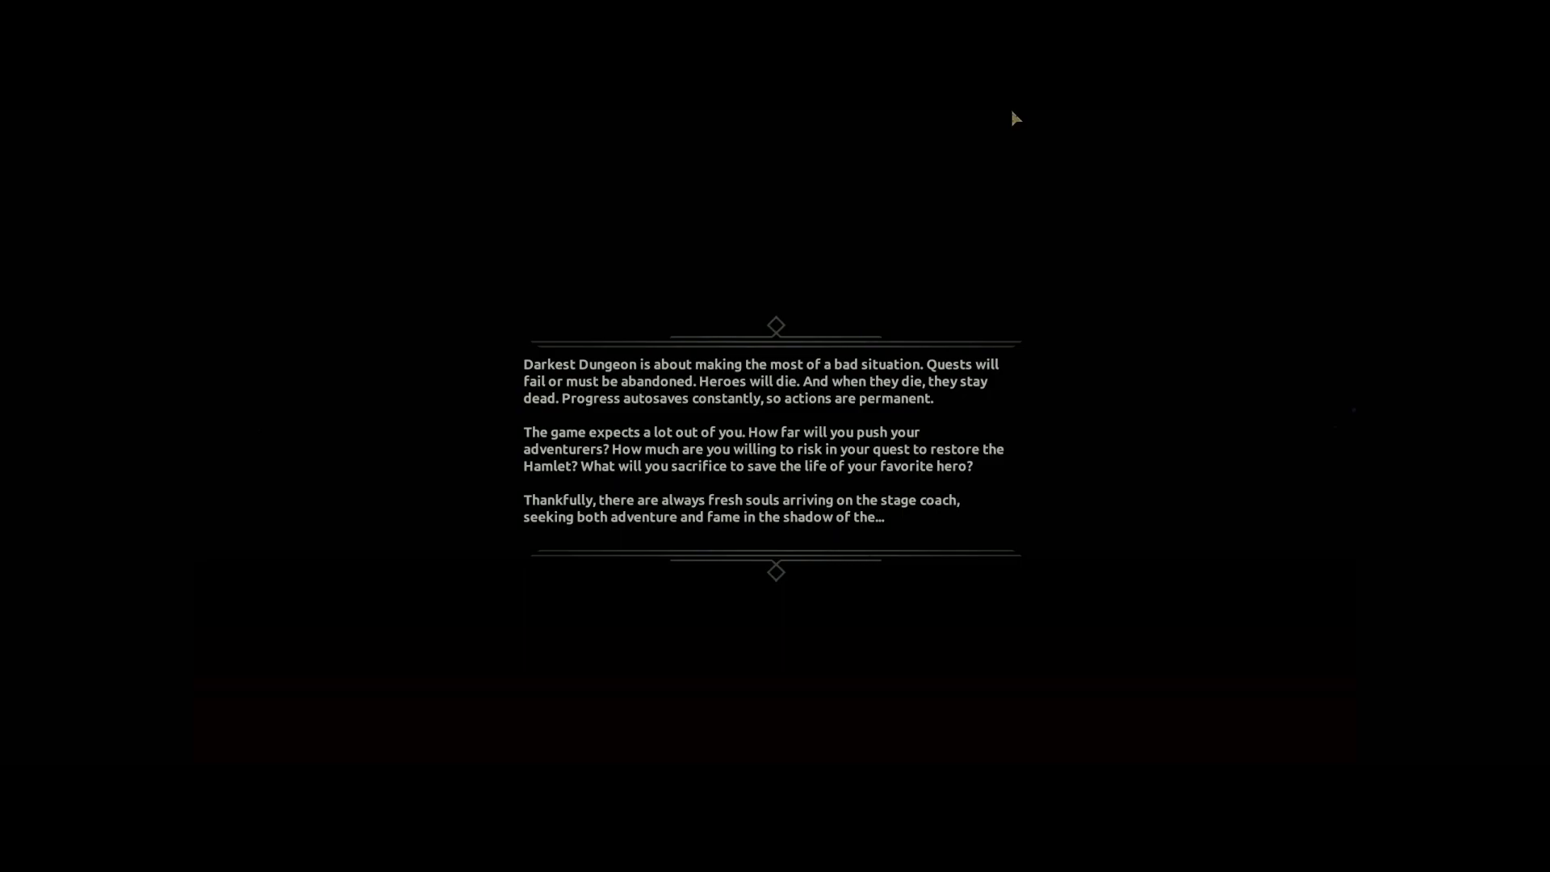
left_click(747, 452)
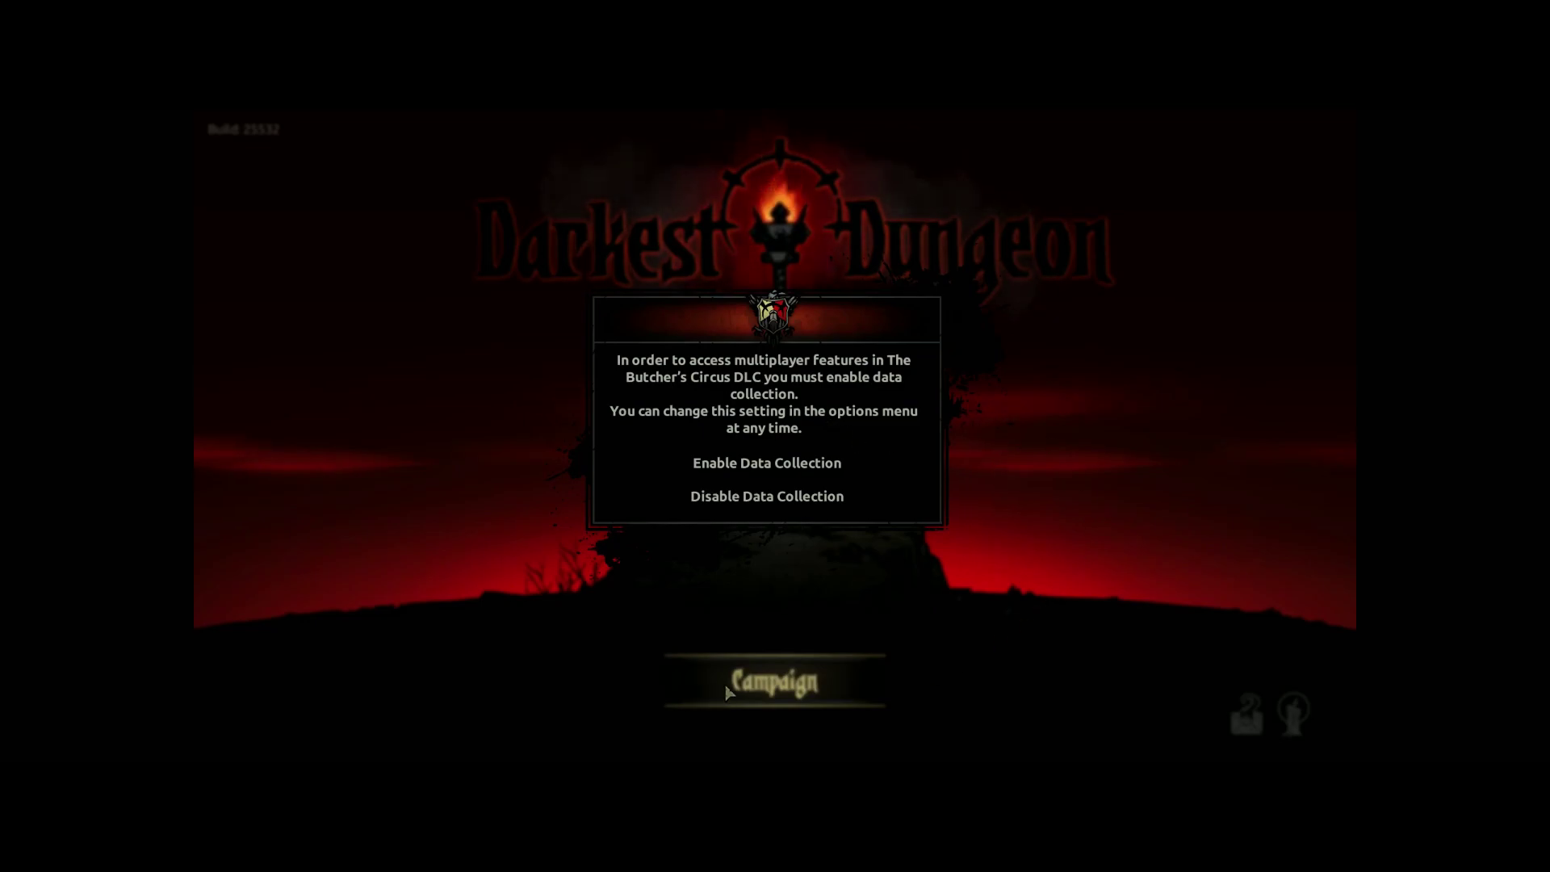
left_click(761, 465)
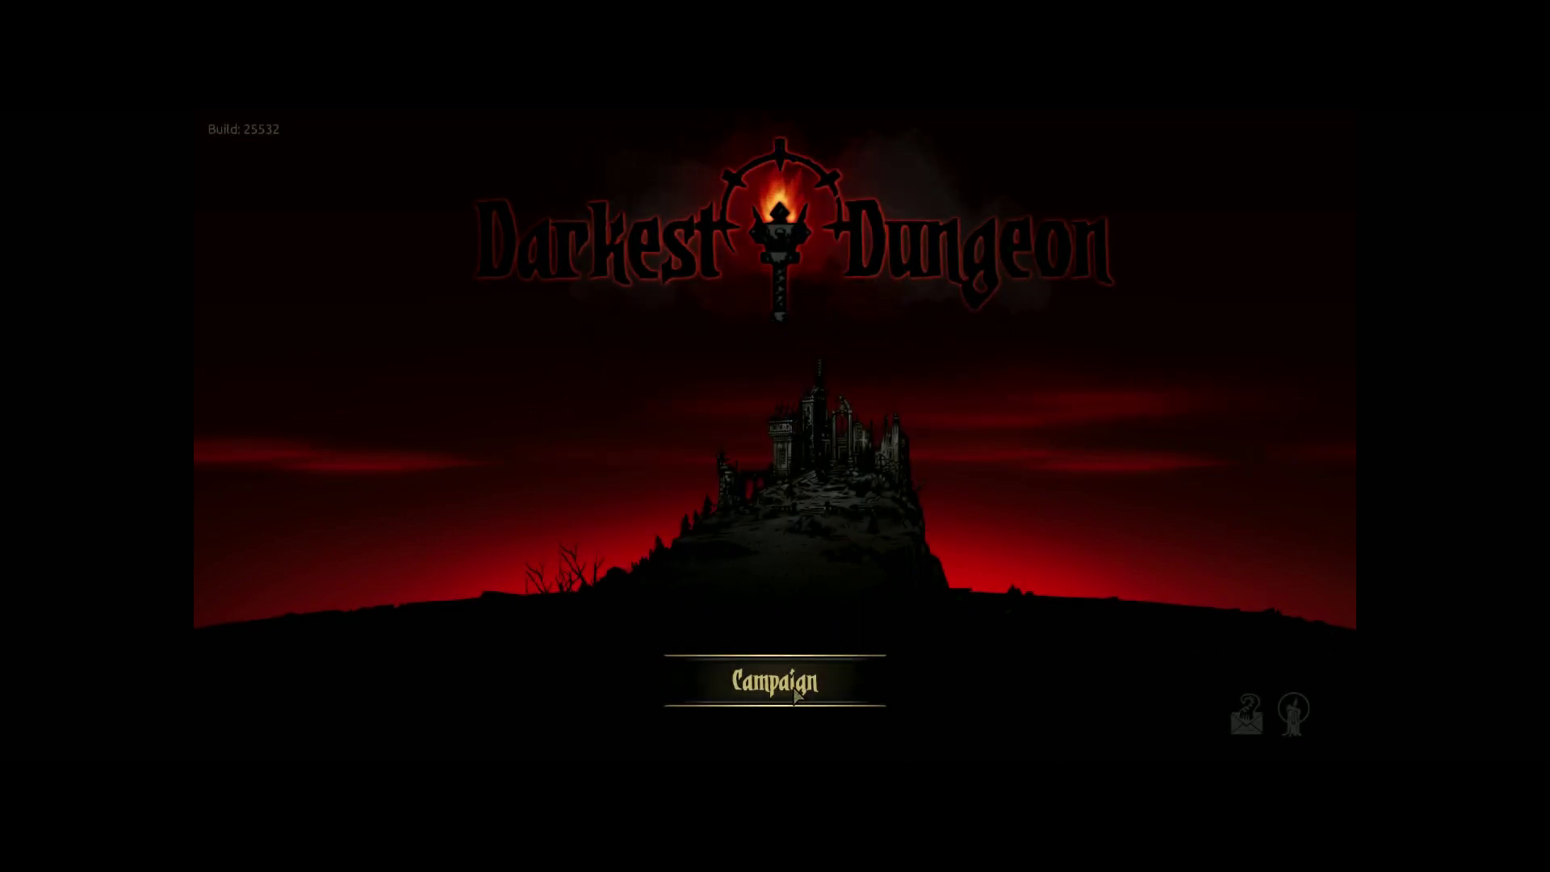
- Open the campaign list, try to enter The Butcher's Circus and dismiss the dialog
left_click(798, 686)
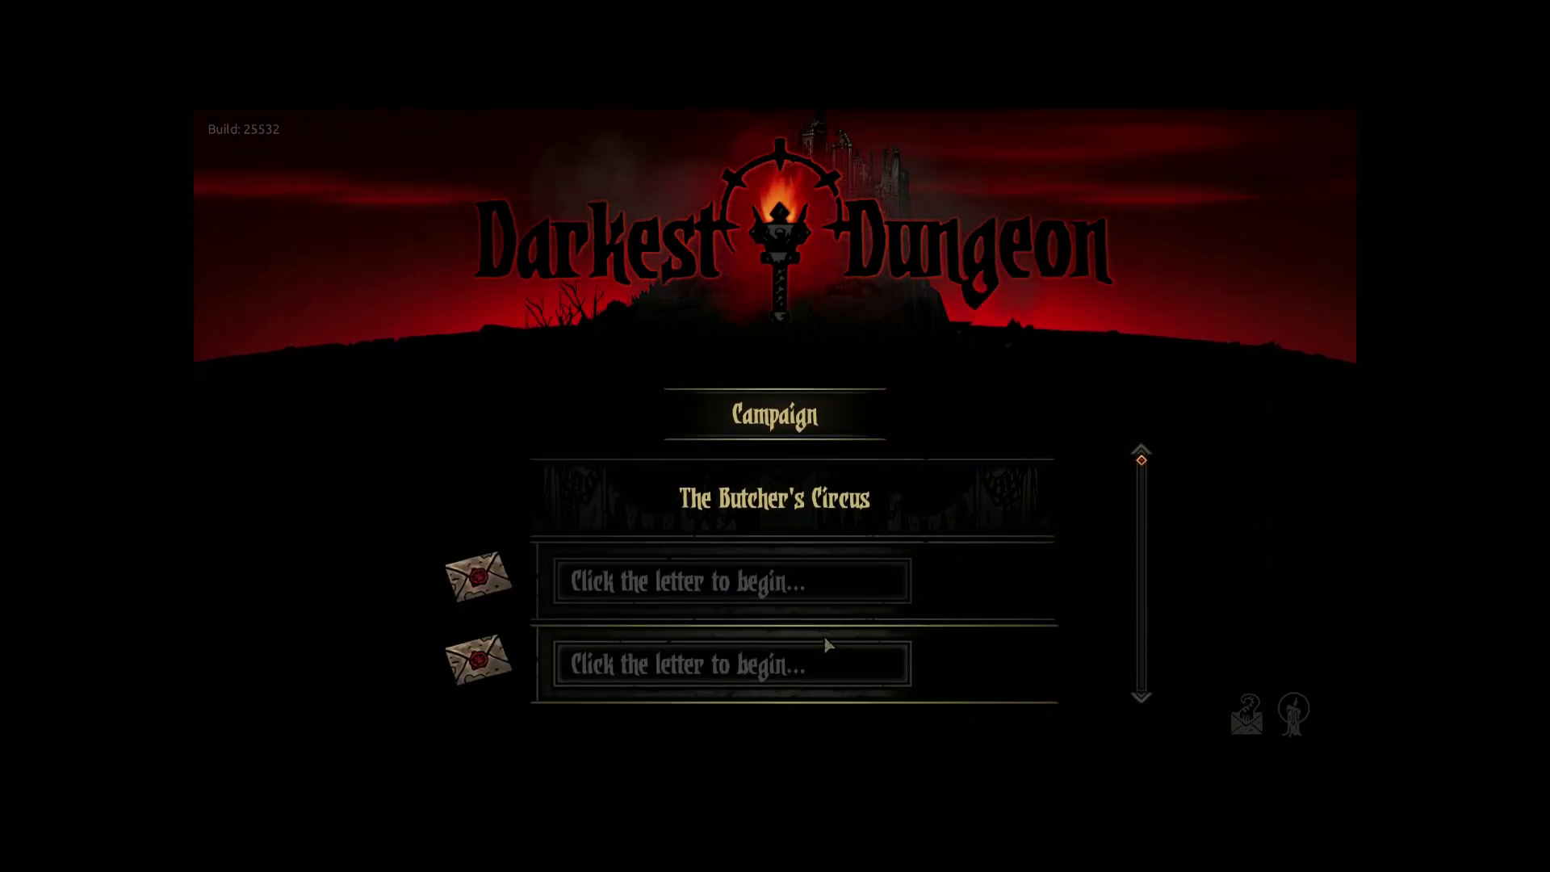
left_click(773, 511)
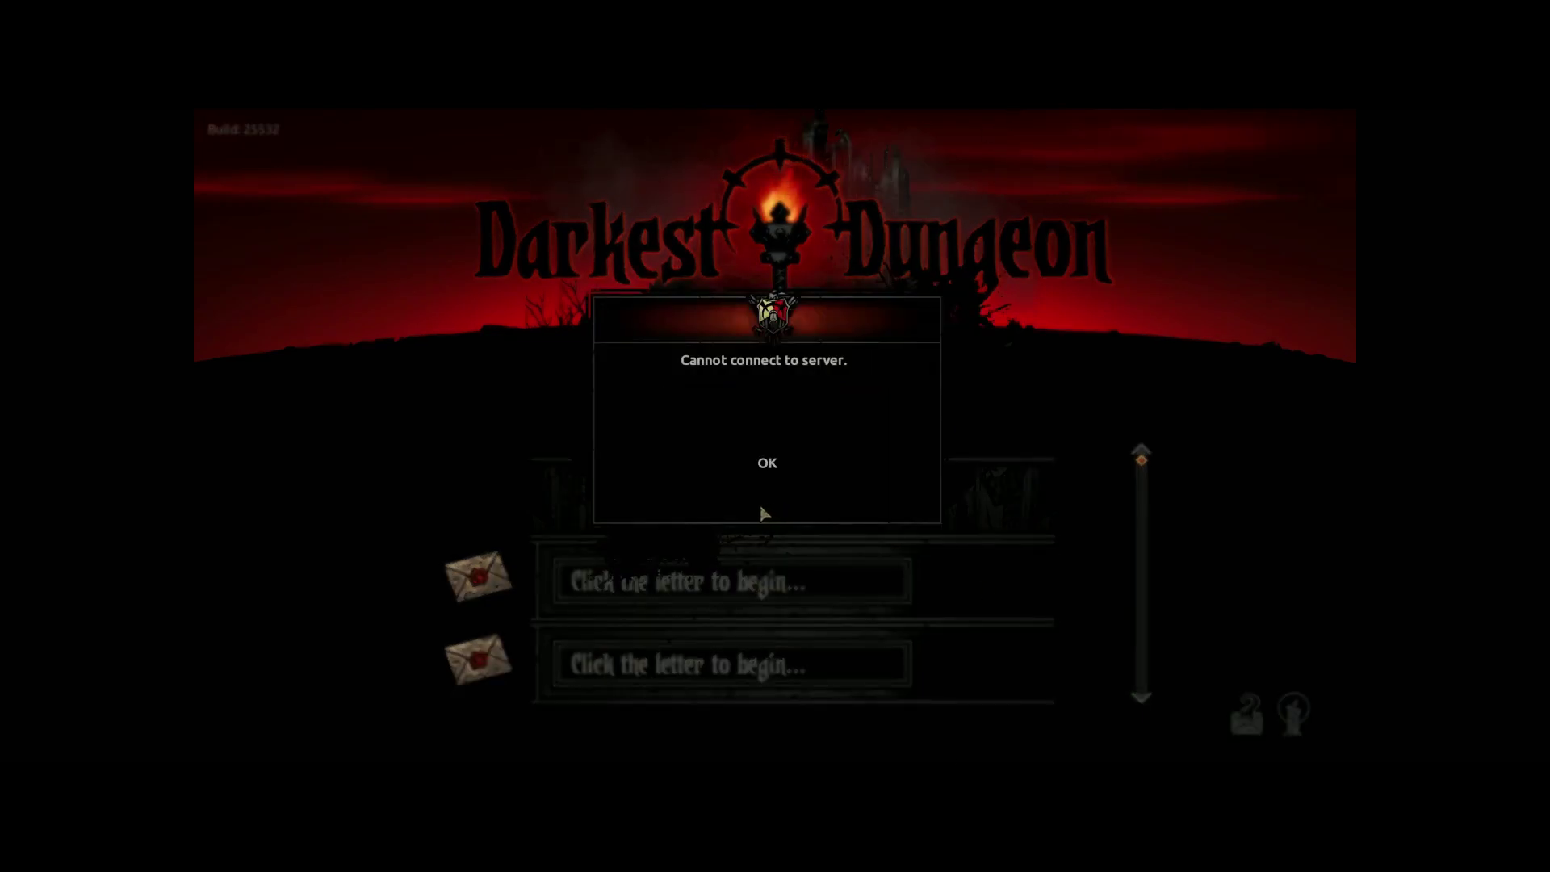
left_click(767, 464)
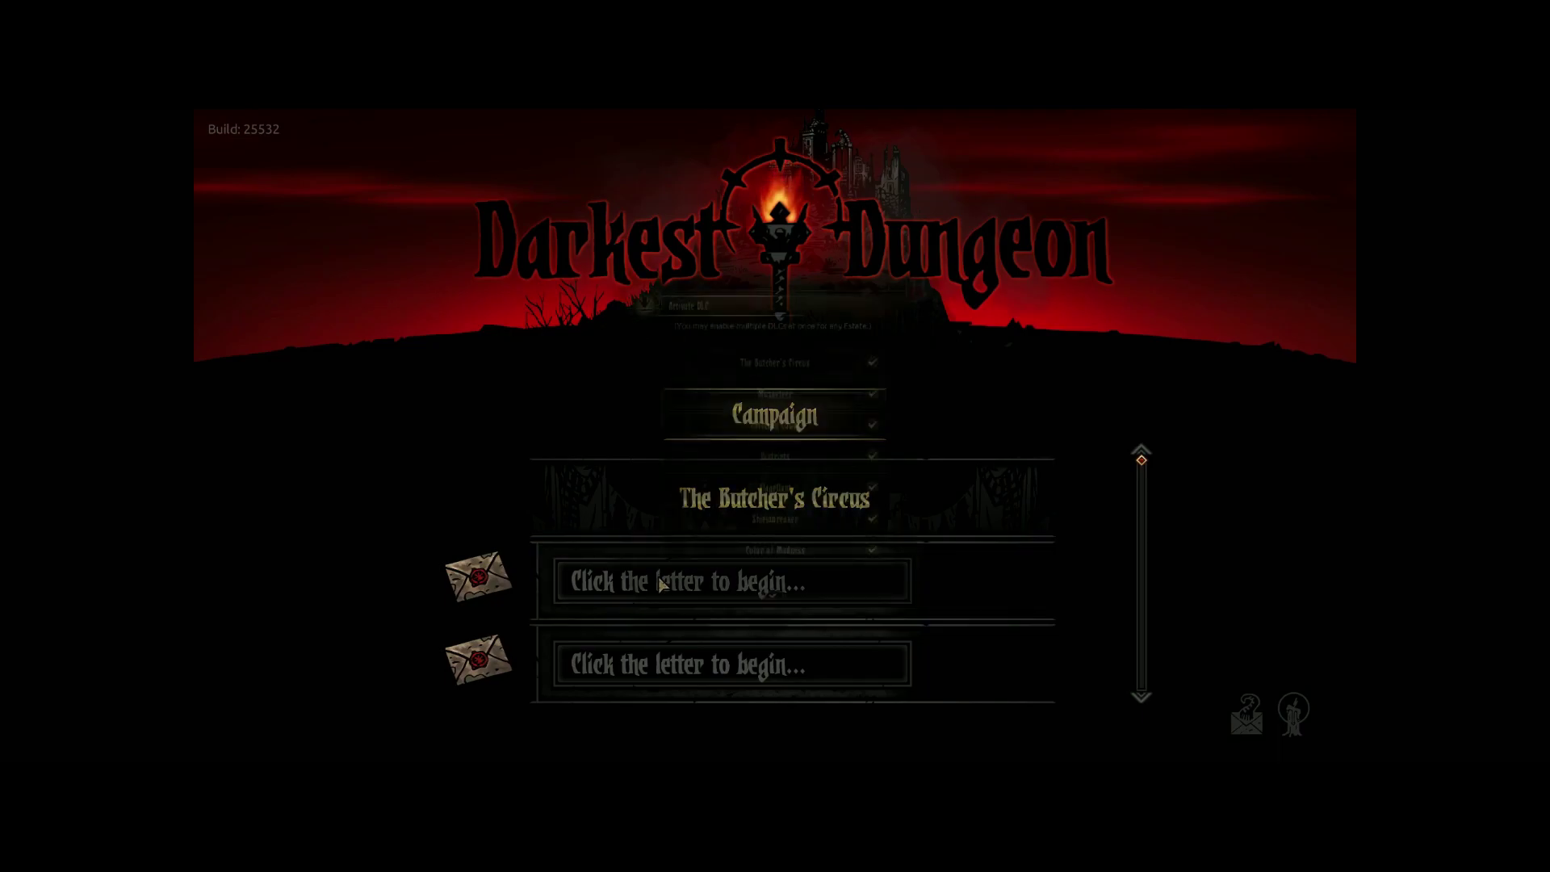
- Try starting a campaign in the first slot with all listed DLCs active, and back out at the campaign selection
left_click(660, 582)
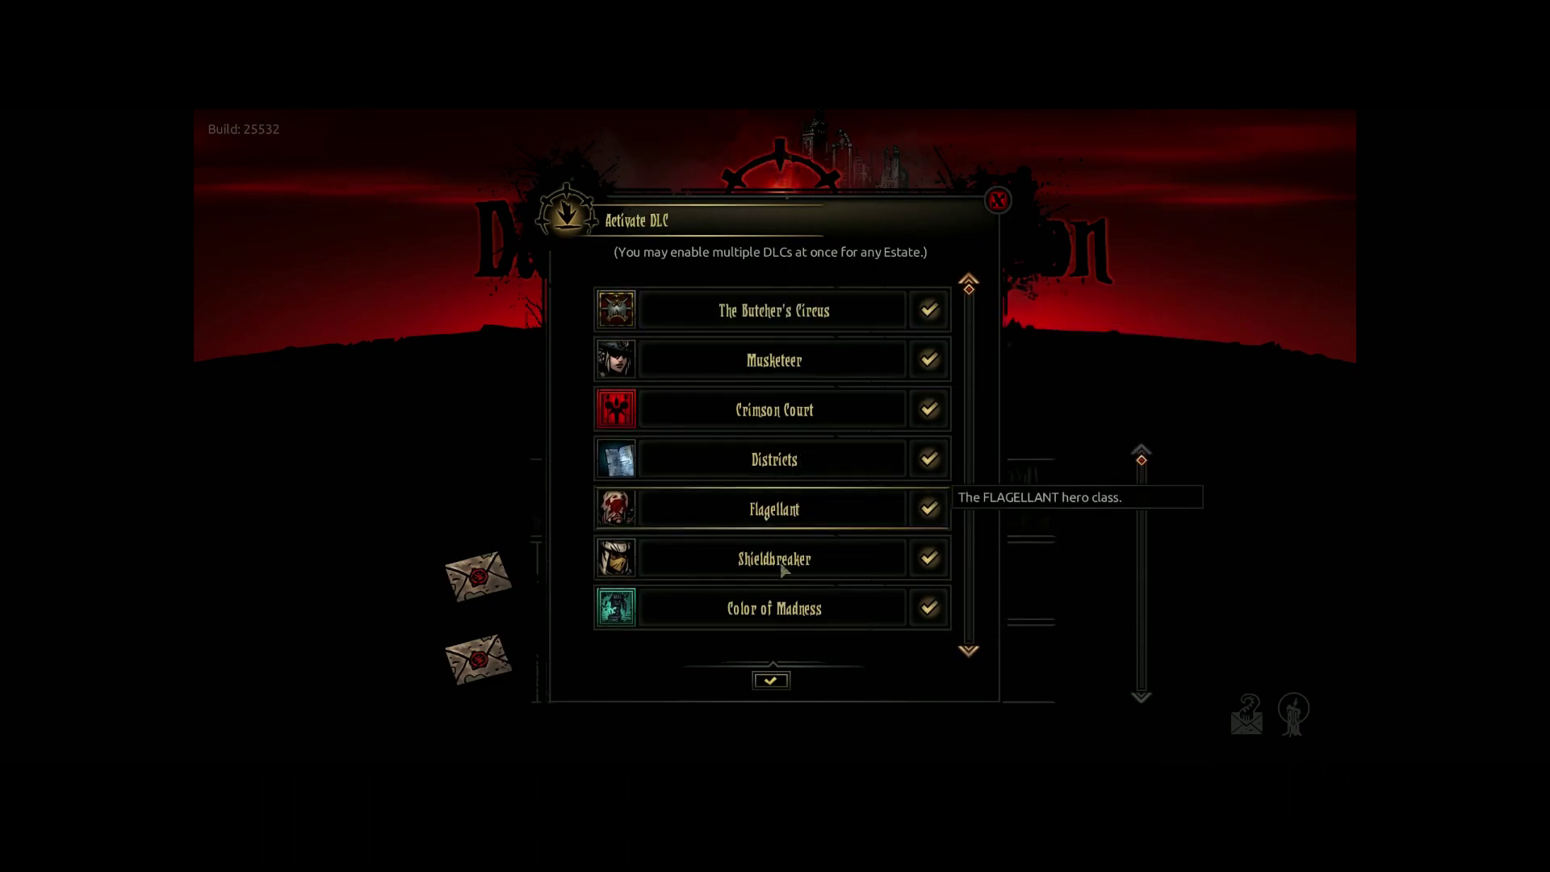
left_click(771, 680)
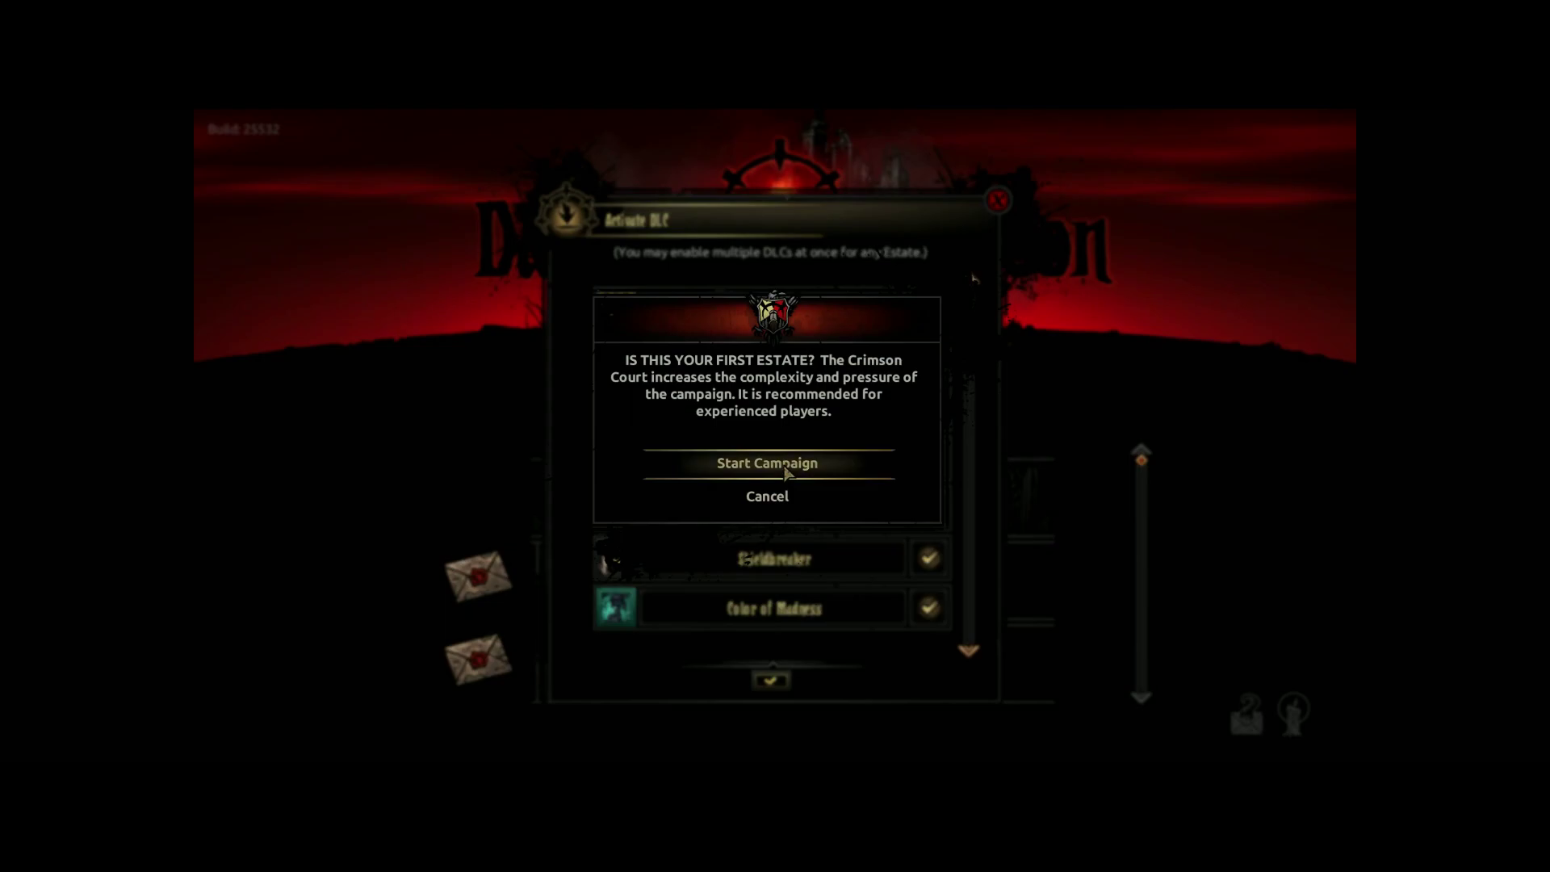
left_click(787, 473)
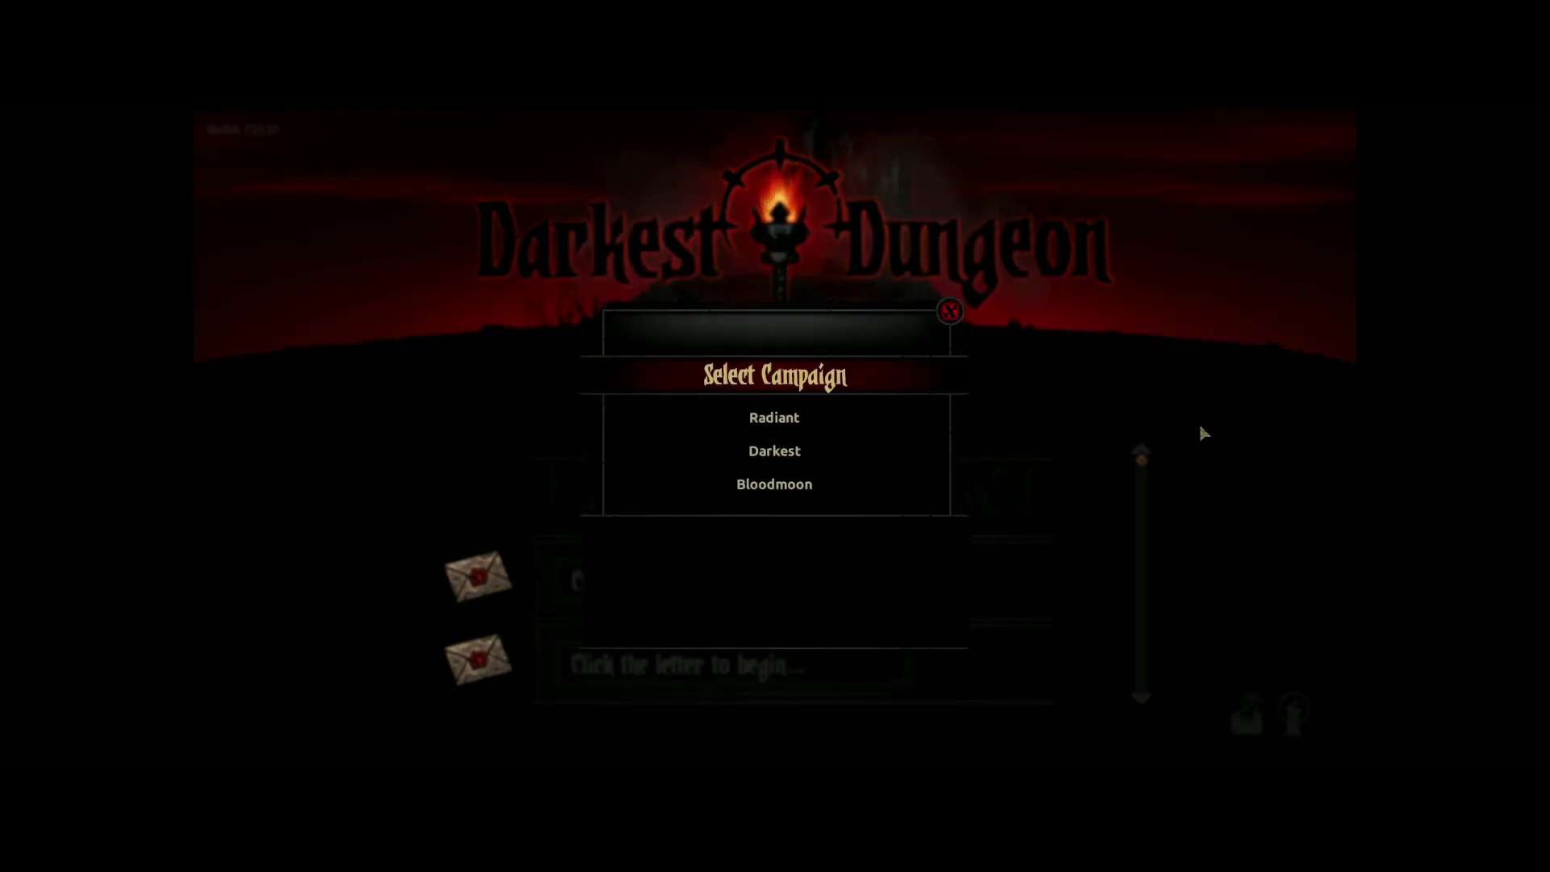
key("Escape")
left_click(771, 681)
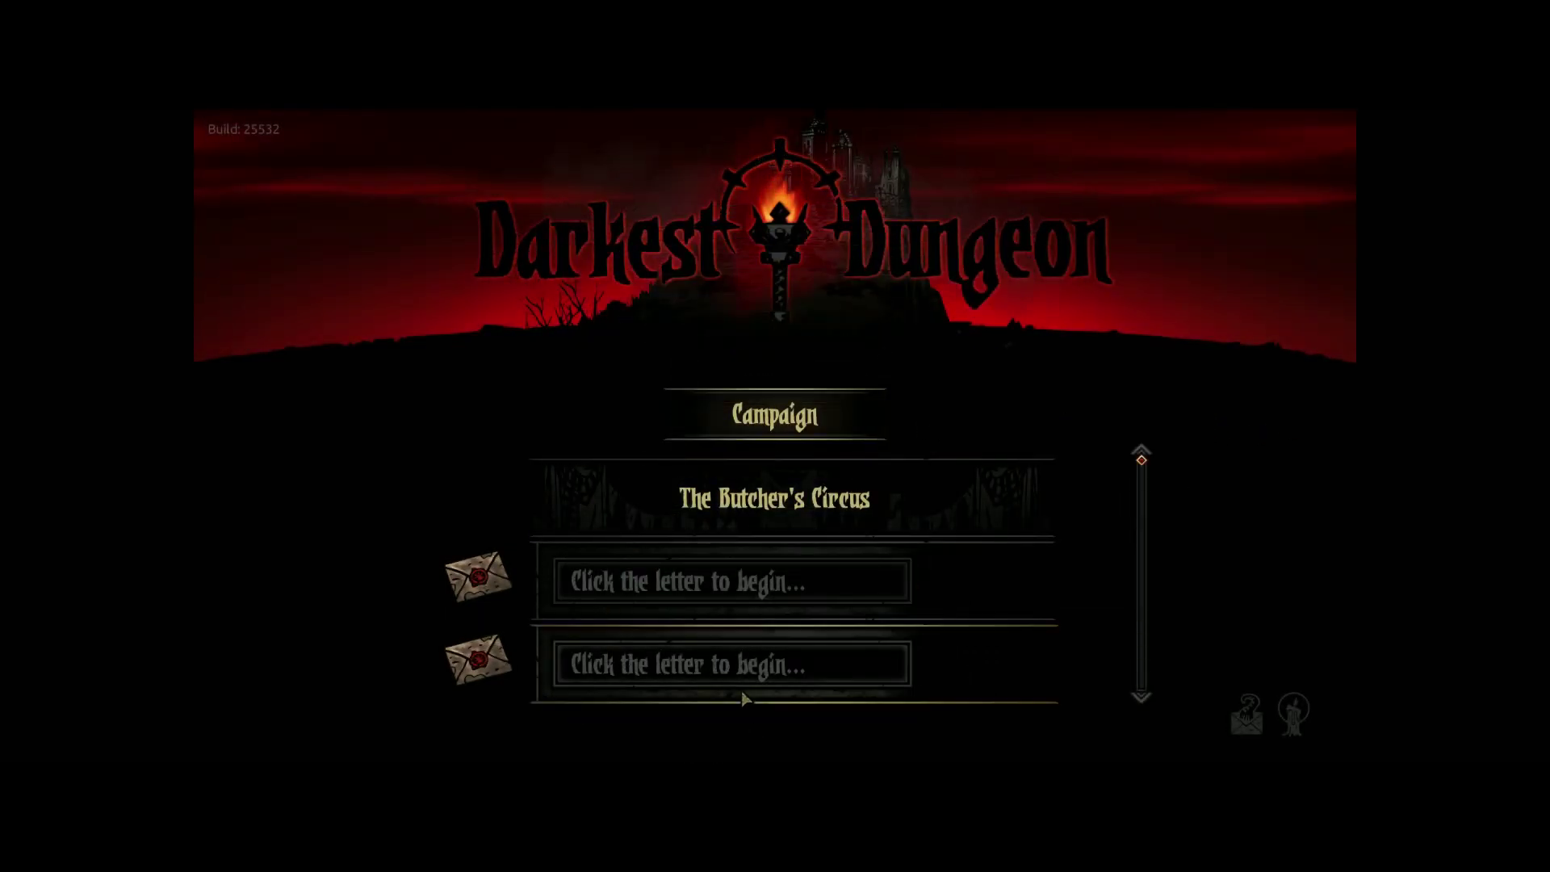
- Look through the campaign slots, return to the title screen and open the game menu
scroll(765, 691, "down", 3)
scroll(765, 691, "down", 5)
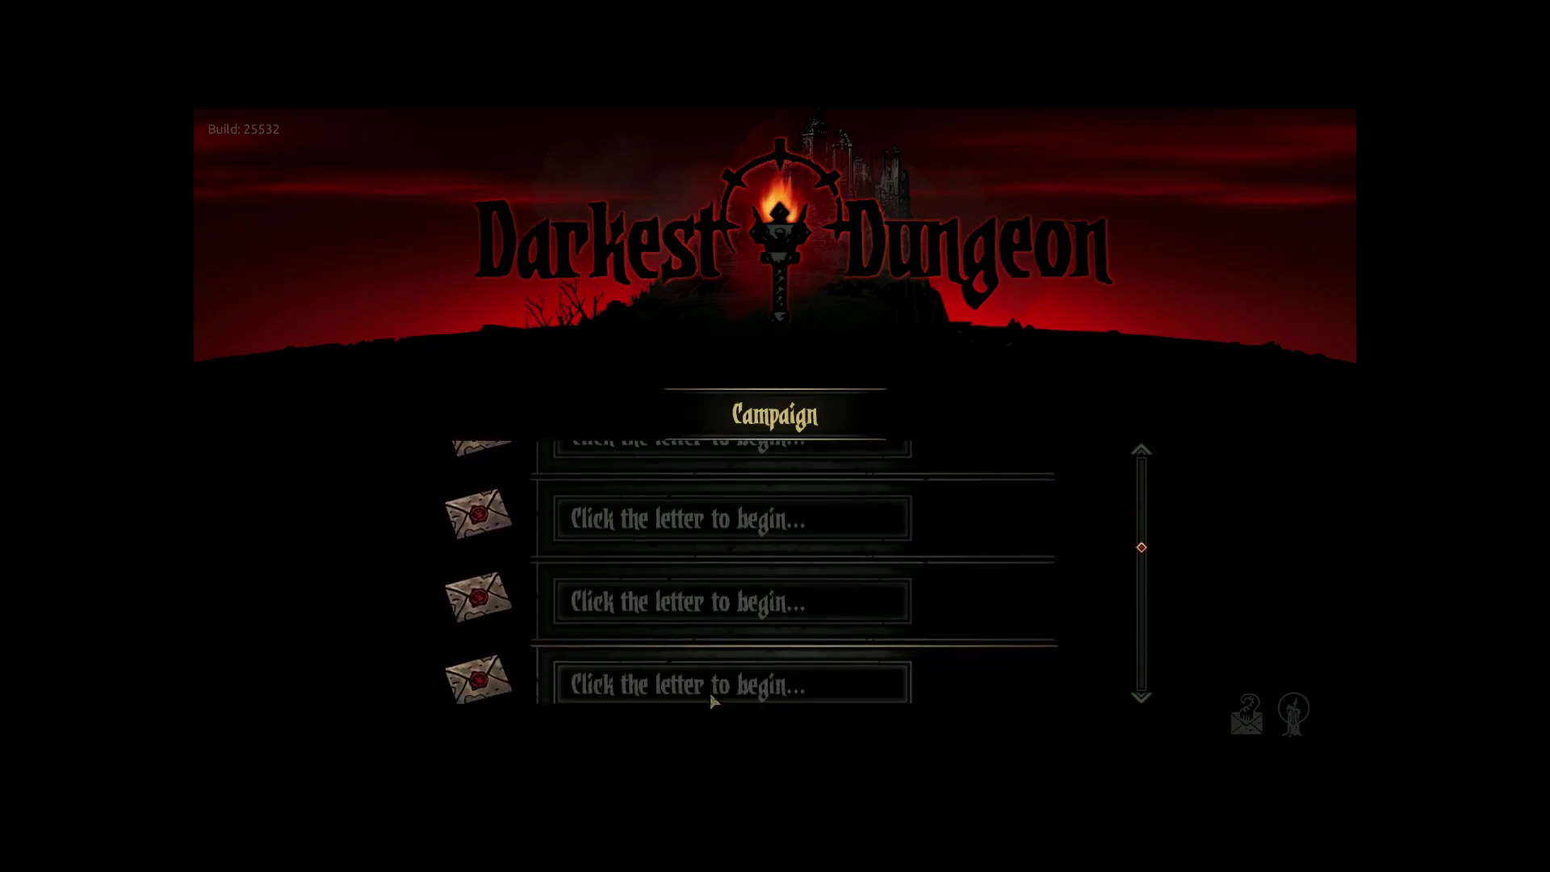
scroll(699, 693, "down", 5)
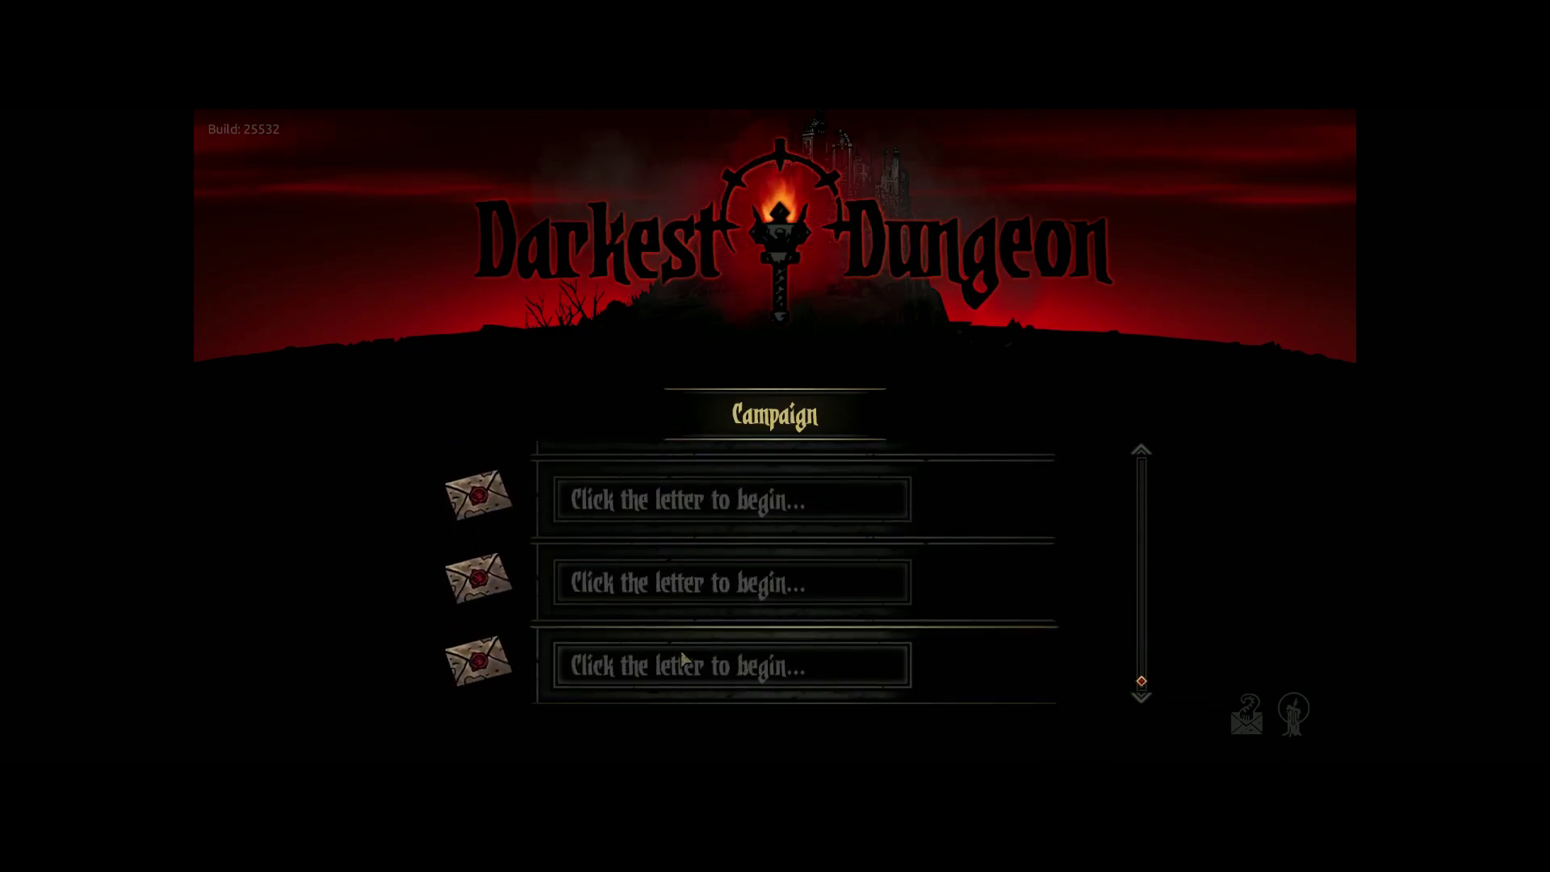
left_click_drag(1141, 690, 1169, 440)
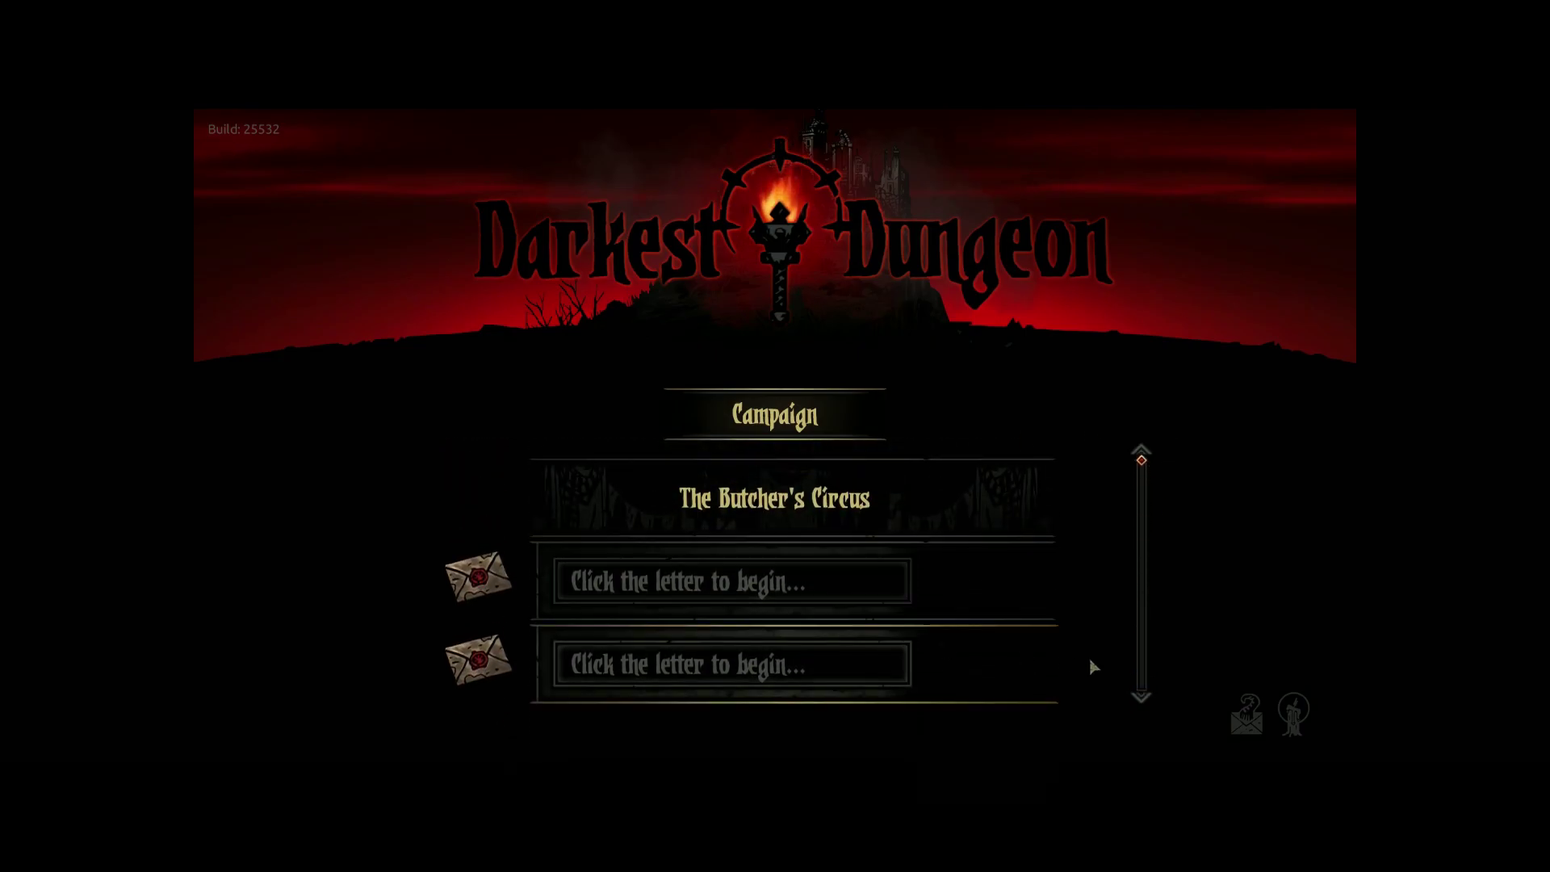
key("Escape")
key("Escape")
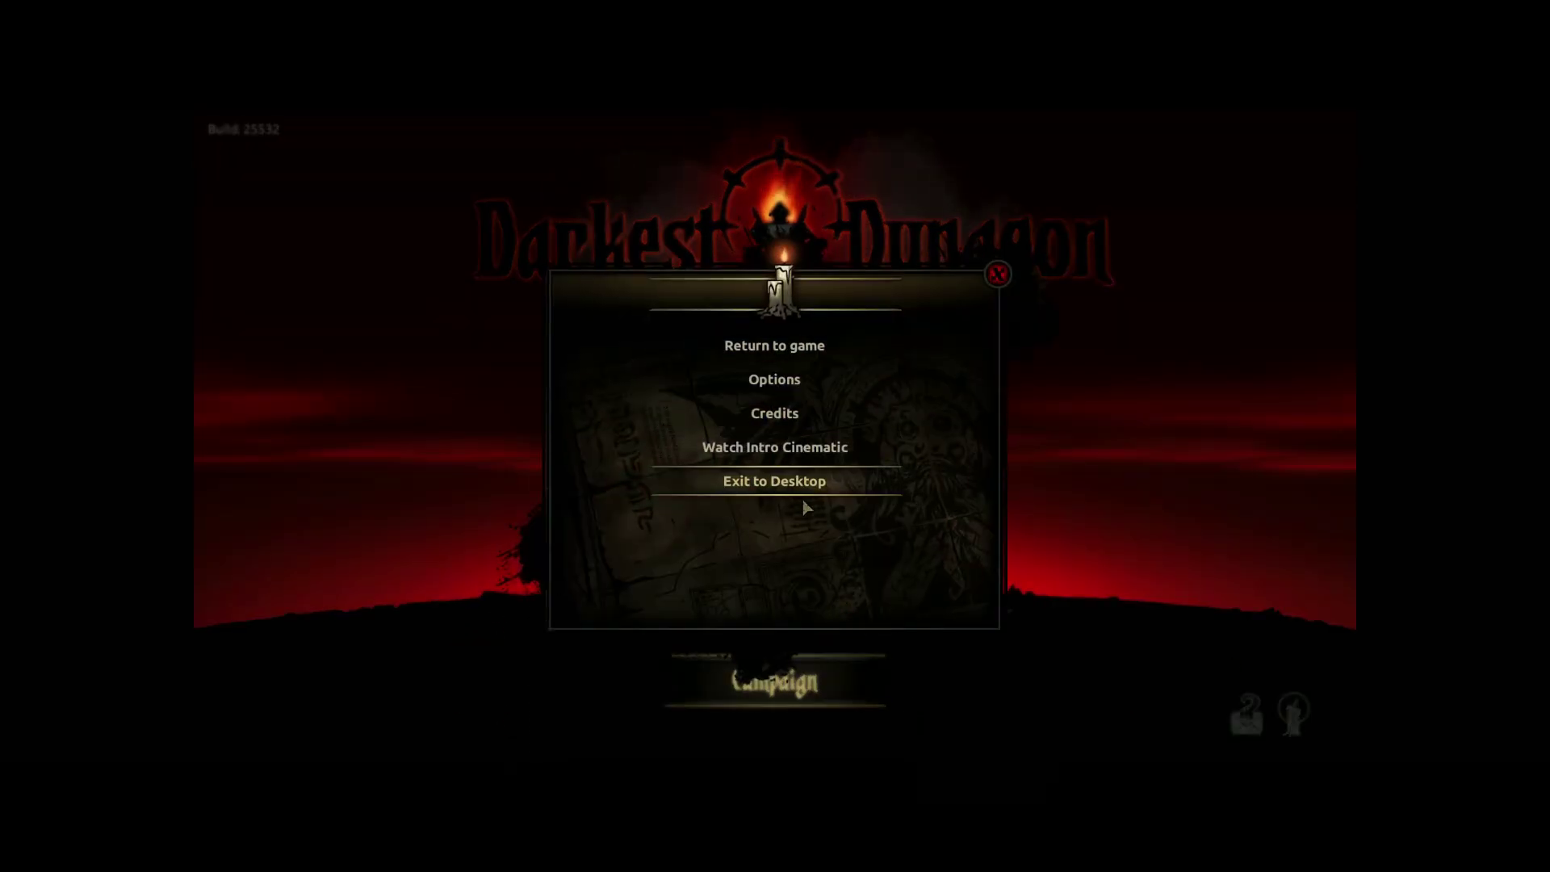